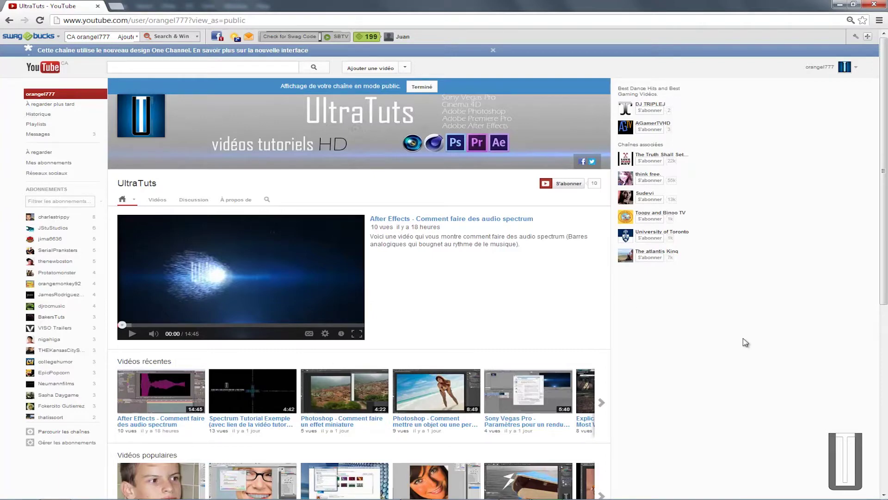
- Review the UltraTuts channel page, dismiss the Windows notification and return to the Photoshop banner layout
scroll(745, 342, "down", 2)
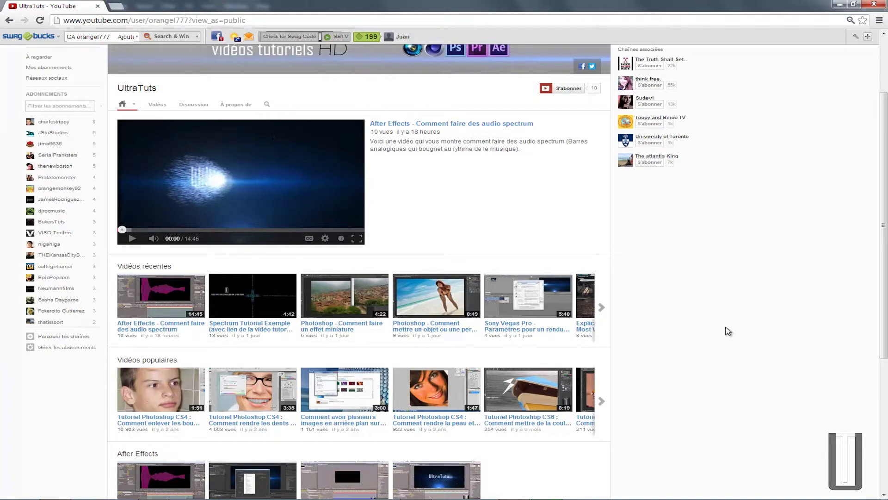
scroll(698, 309, "down", 5)
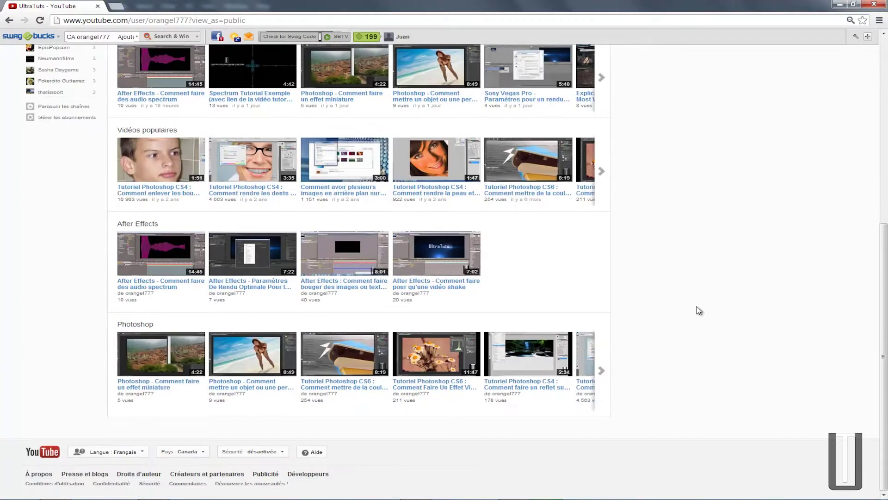
scroll(680, 353, "up", 4)
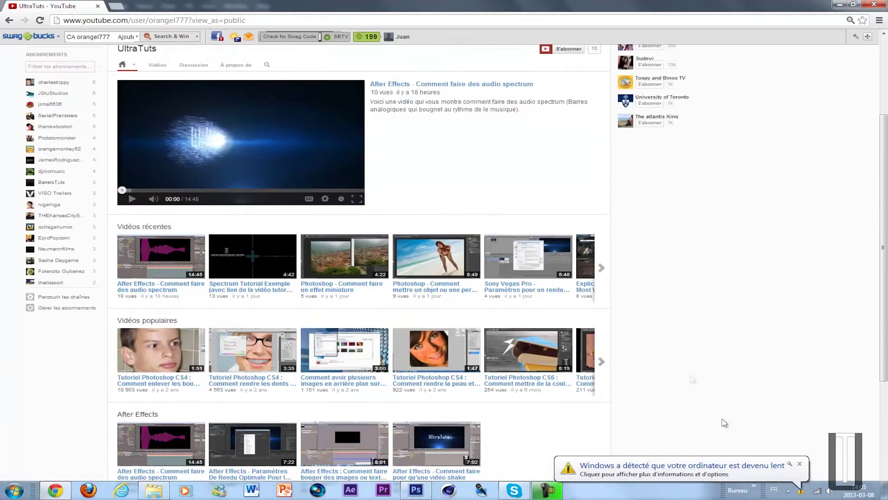
left_click(799, 464)
scroll(727, 393, "up", 3)
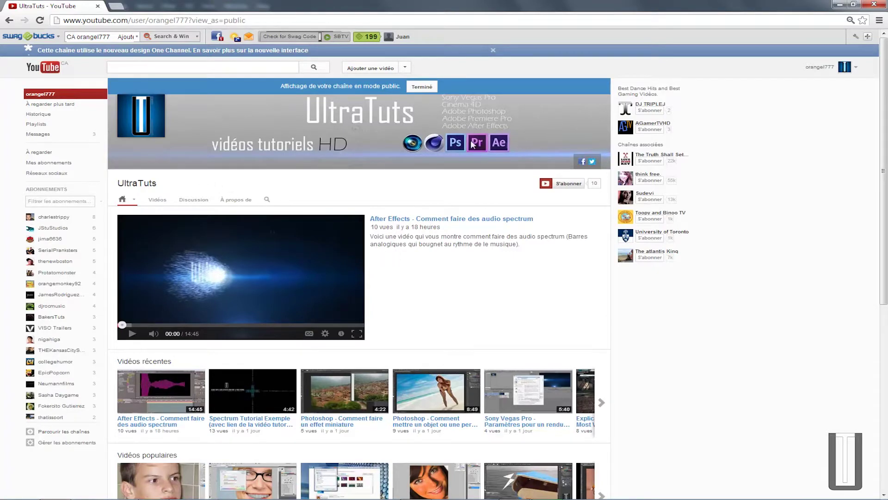
left_click(415, 491)
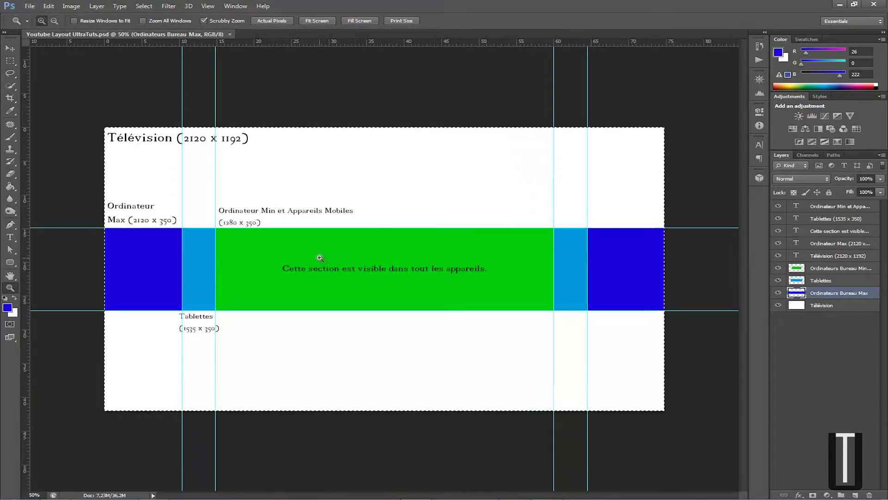
- Zoom the banner layout to 66.7% and pick the Rounded Rectangle tool
left_click(344, 267)
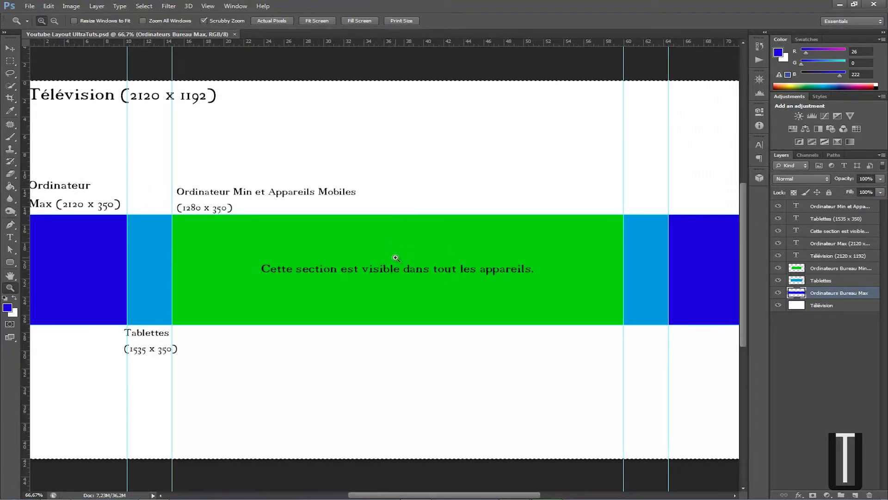
left_click(10, 263)
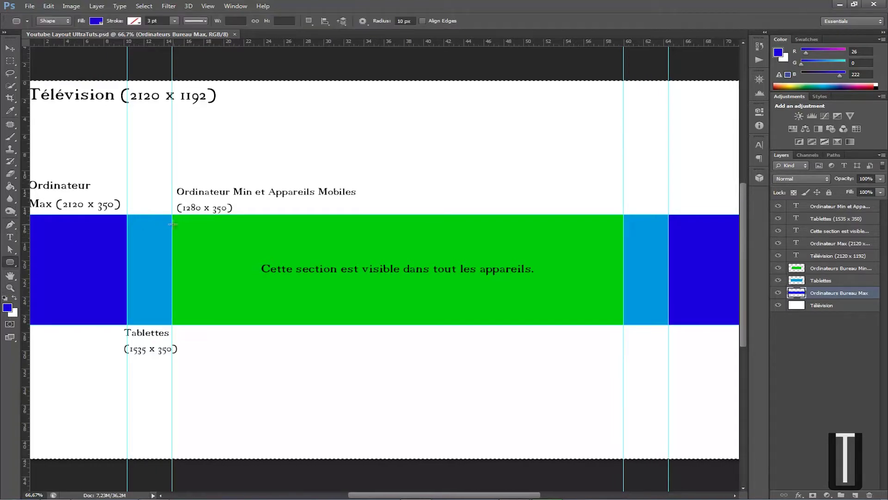
mouse_move(506, 493)
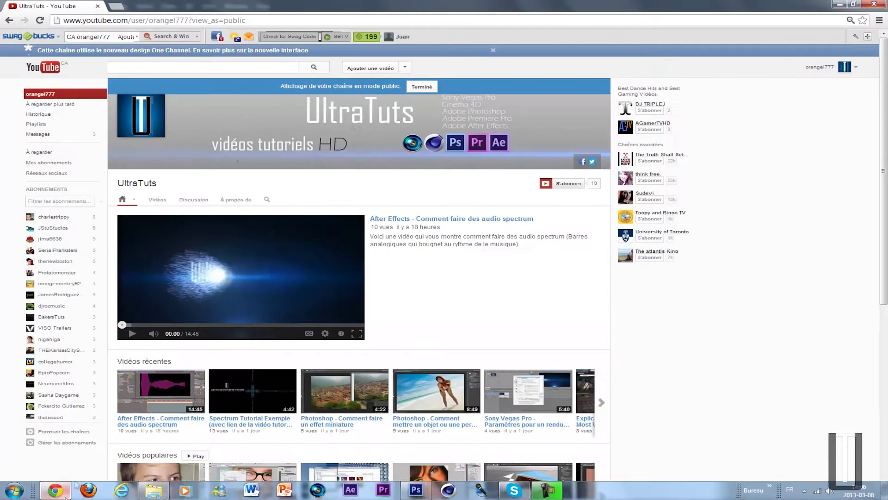
- Draw a blue 191×200 px rounded rectangle at the green band's left end, stacked above Ordinateurs Bureau Min and nudged right
left_click(55, 489)
left_click(416, 490)
left_click_drag(172, 215, 239, 277)
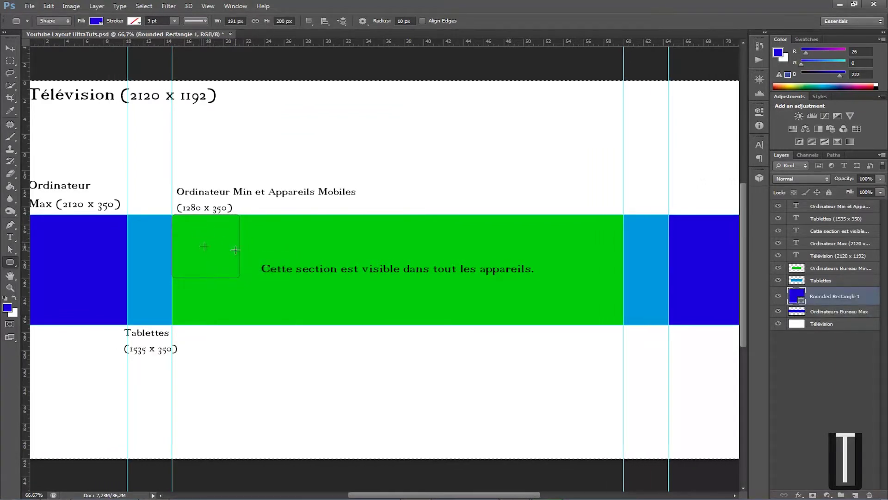
left_click_drag(837, 297, 833, 263)
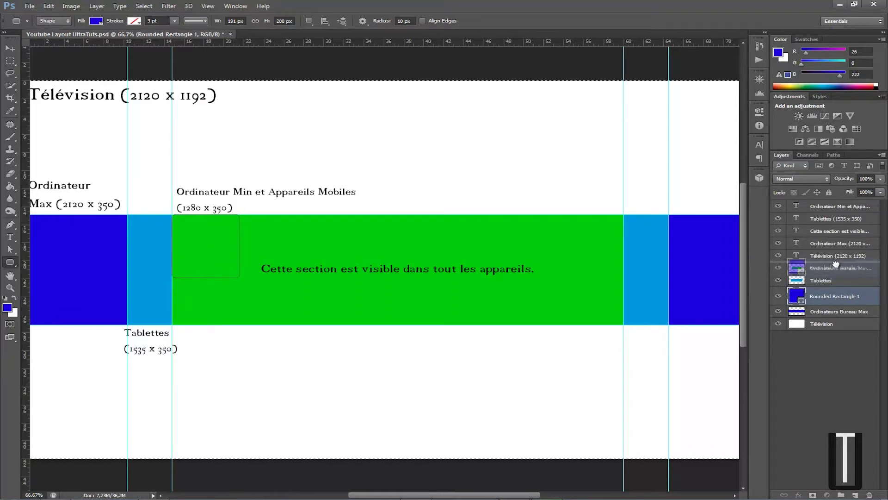
left_click(9, 48)
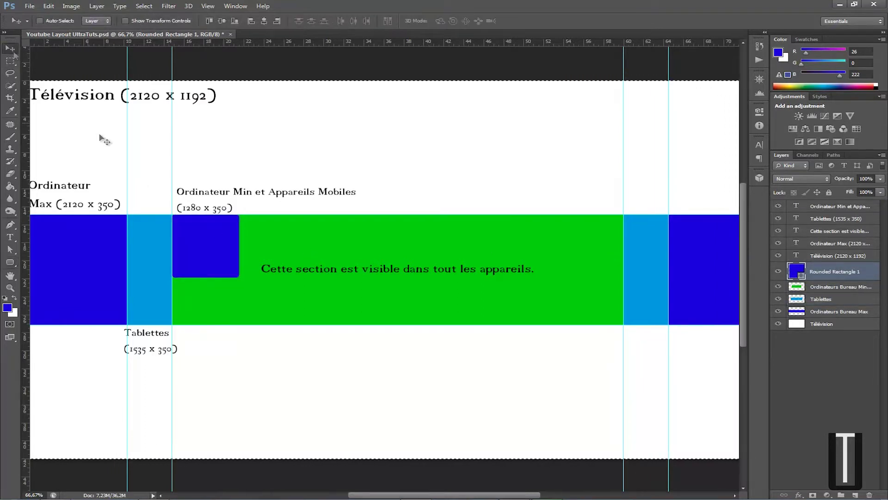
left_click_drag(199, 238, 210, 239)
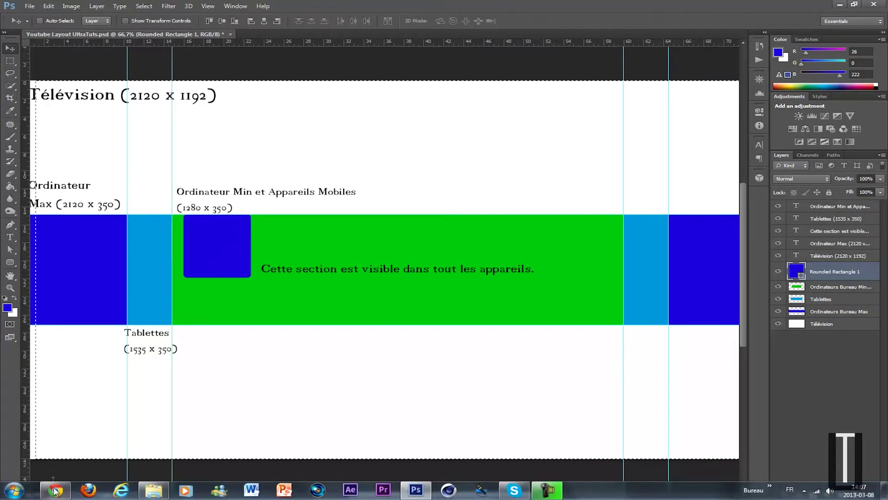
left_click(197, 491)
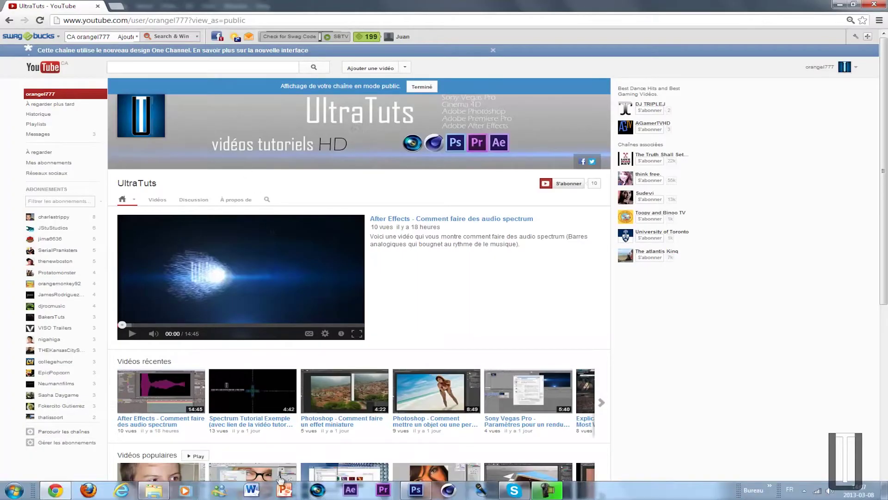
- Try a vertical guide at the rectangle's edge, remove it, then delete the Rounded Rectangle 1 layer
left_click(416, 492)
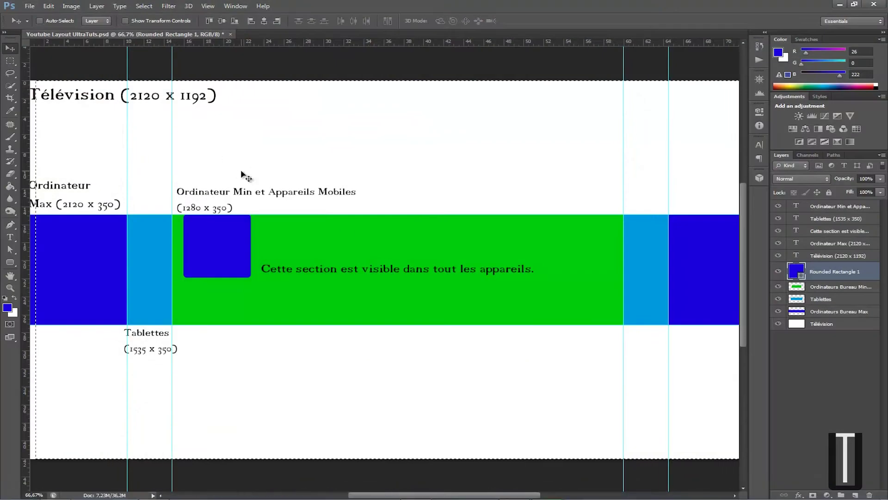
mouse_move(228, 239)
left_mouse_down()
mouse_move(199, 238)
mouse_move(259, 255)
left_mouse_up()
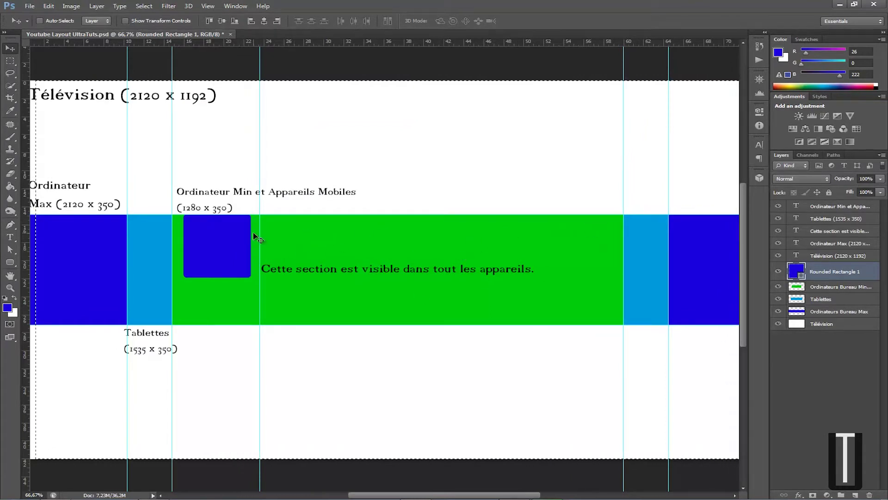
left_click_drag(261, 236, 14, 219)
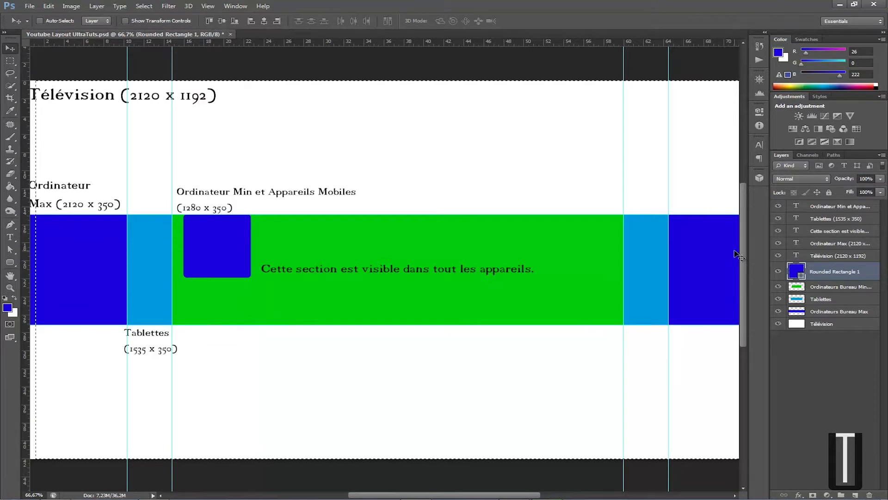
key("Delete")
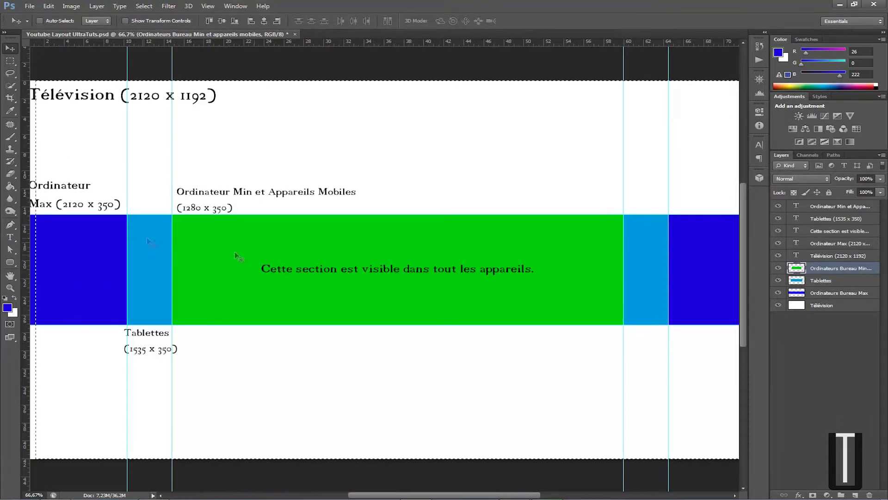
- Hide the green zone, centre caption and Tablettes layers, leaving only the dark-blue Ordinateur Bureau Max band
left_click(778, 269)
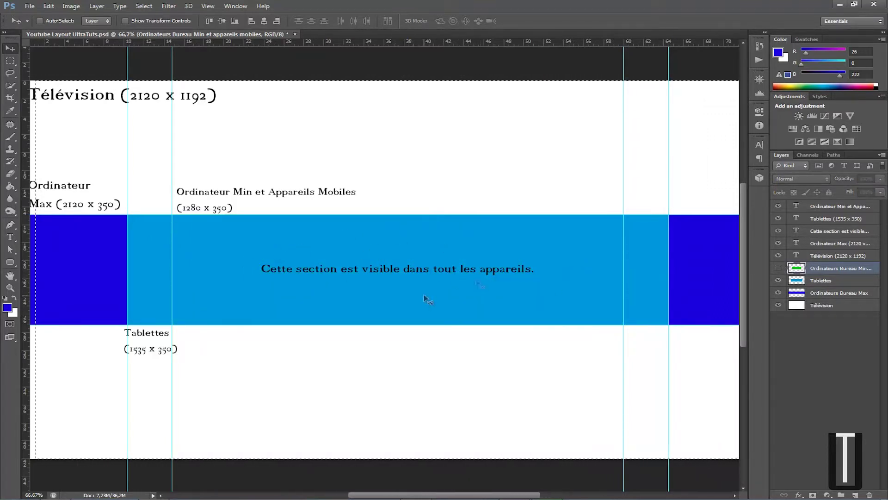
left_click(778, 231)
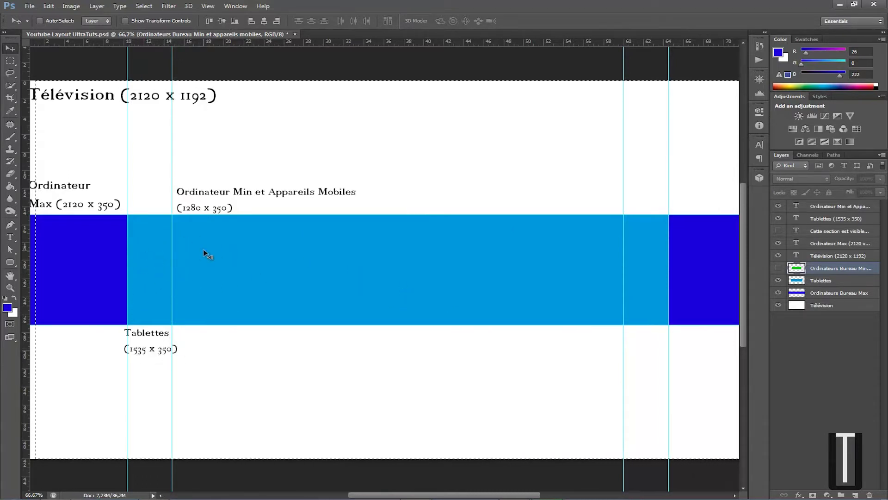
left_click(778, 293)
left_click(778, 292)
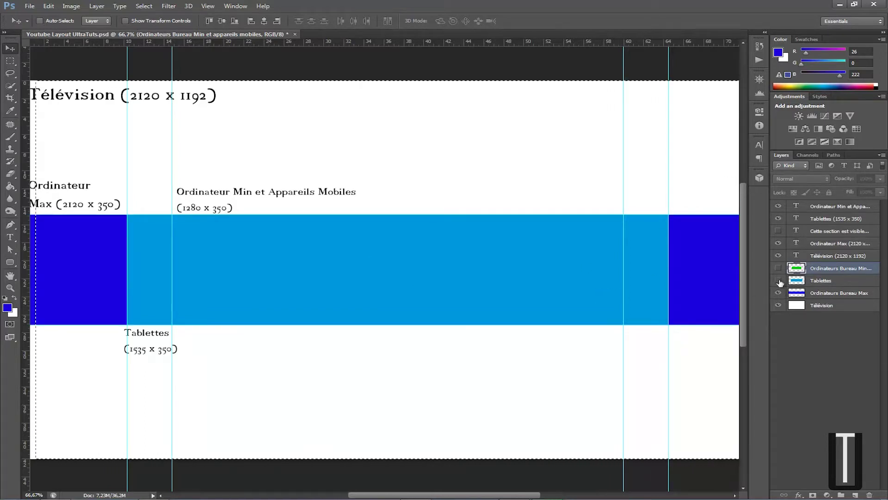
left_click(778, 280)
mouse_move(398, 494)
left_mouse_down()
mouse_move(411, 494)
mouse_move(65, 494)
left_mouse_up()
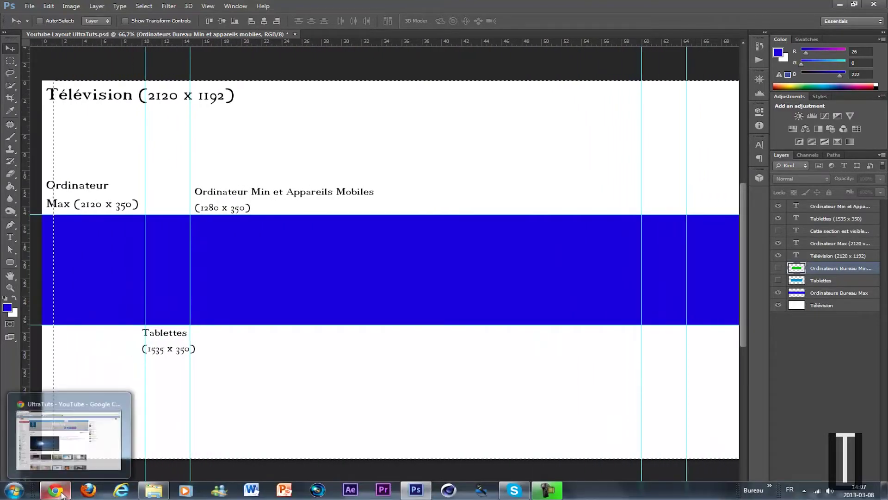
mouse_move(55, 489)
left_click(65, 493)
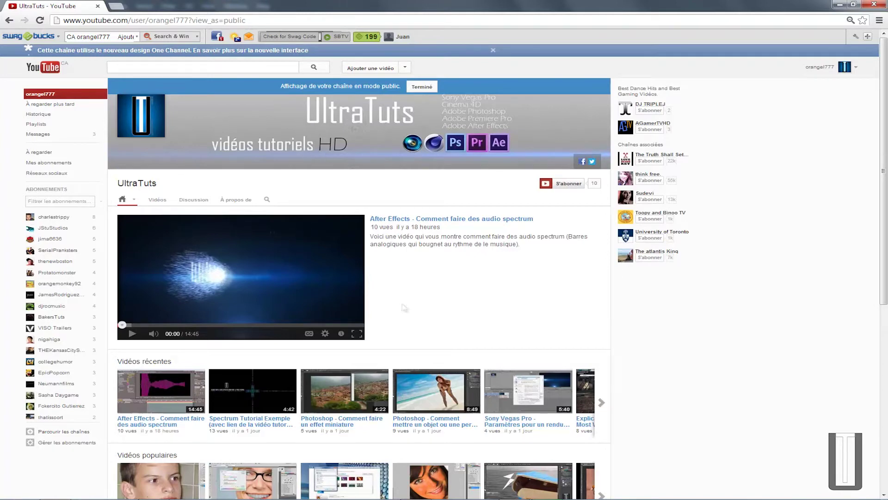
left_click(417, 490)
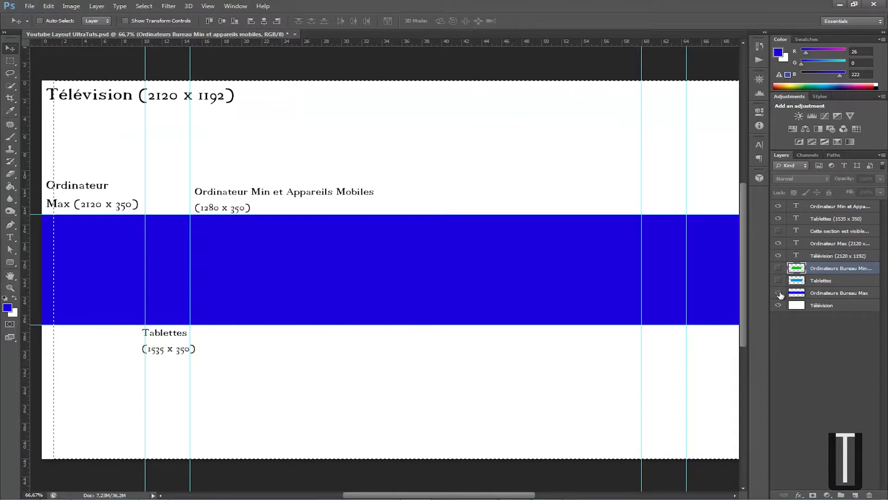
- Hide the dark-blue band and the Ordinateur Max, Tablettes and Ordinateur Min labels, keeping Télévision visible
left_click(778, 292)
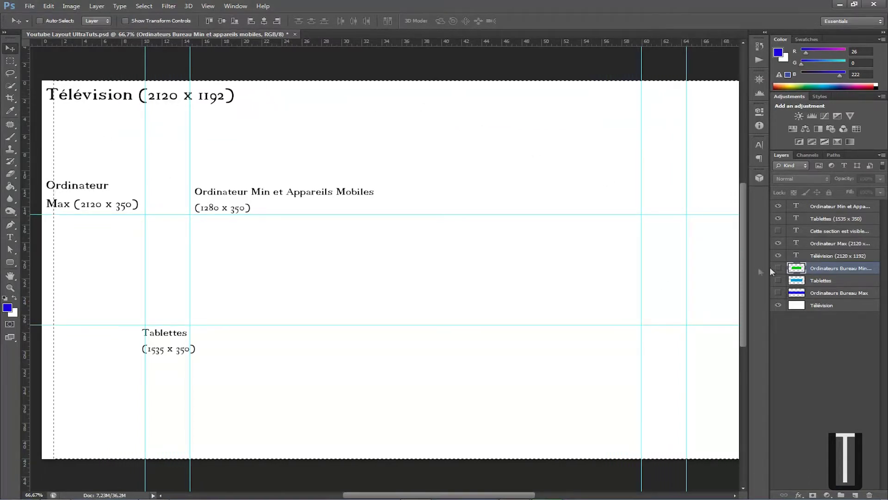
left_click(779, 243)
left_click(779, 256)
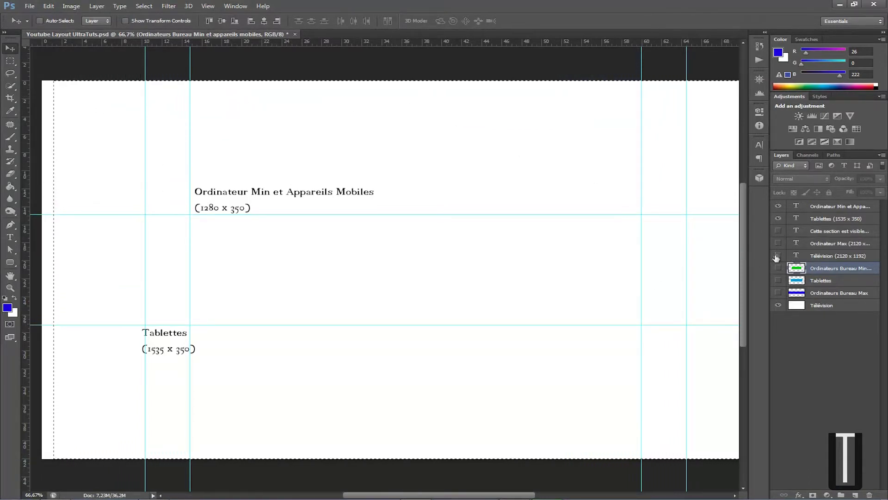
left_click(778, 255)
left_click(778, 218)
left_click(777, 206)
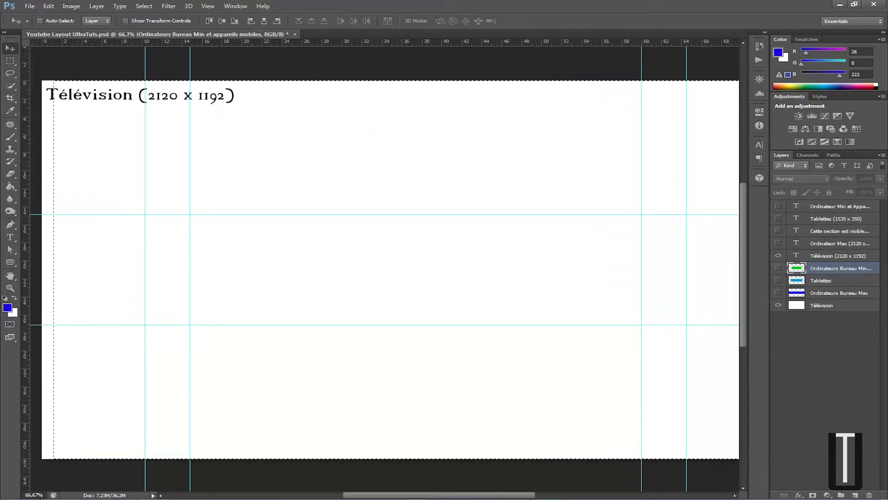
mouse_move(460, 497)
left_mouse_down()
mouse_move(452, 490)
mouse_move(465, 490)
left_mouse_up()
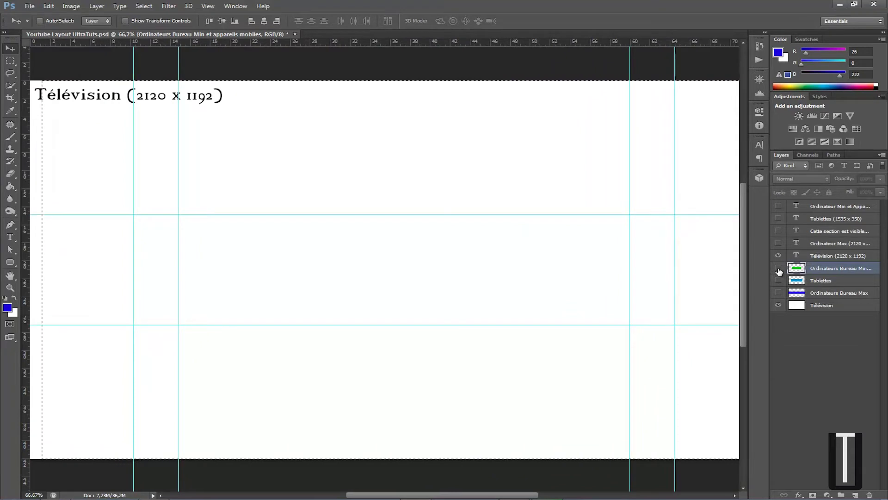
- Show the green, Tablettes and dark-blue zones plus all labels and caption again, panning across the template
left_click(778, 268)
left_click(778, 280)
left_click(778, 292)
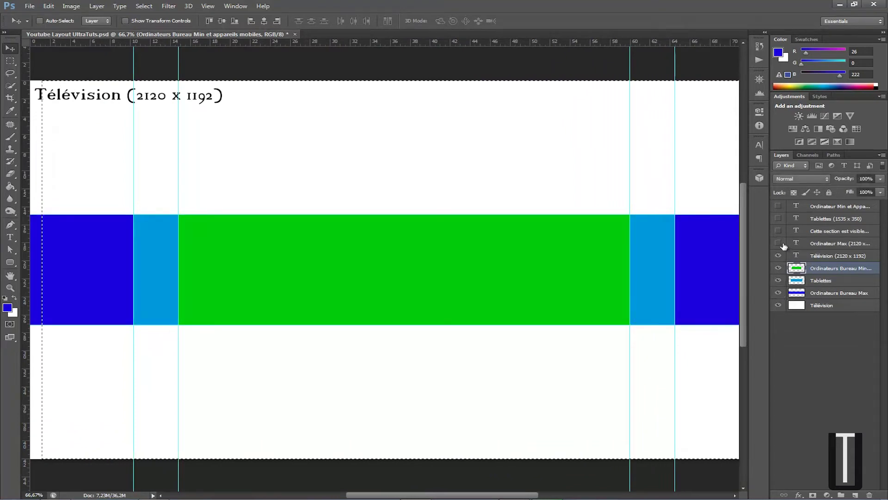
left_click(778, 242)
left_click(778, 231)
left_click(778, 218)
left_click(778, 205)
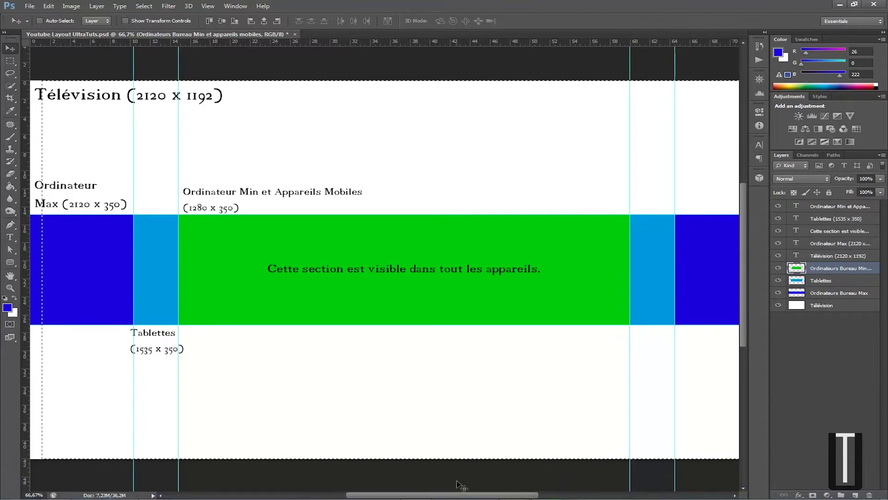
left_click_drag(461, 496, 443, 496)
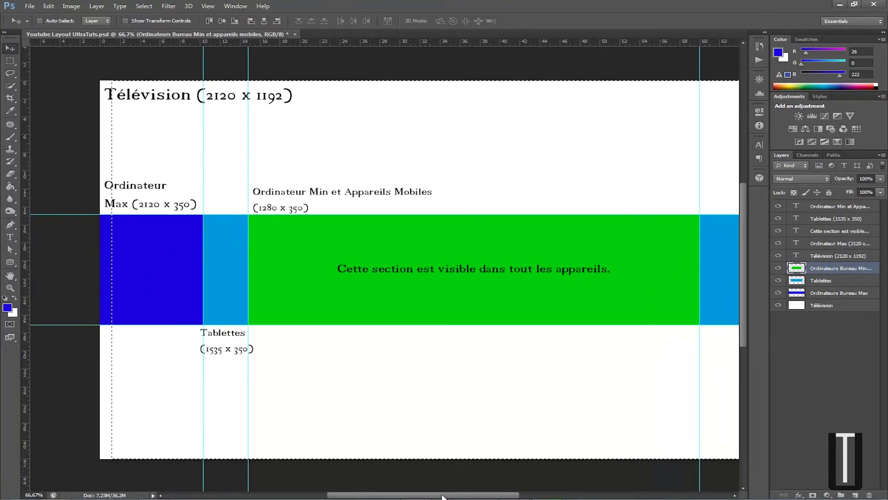
left_click_drag(442, 496, 465, 494)
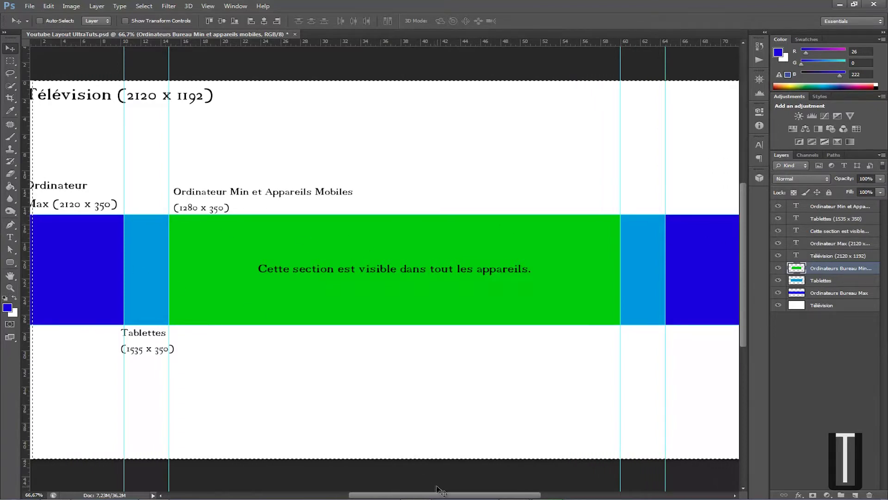
left_click_drag(440, 495, 433, 495)
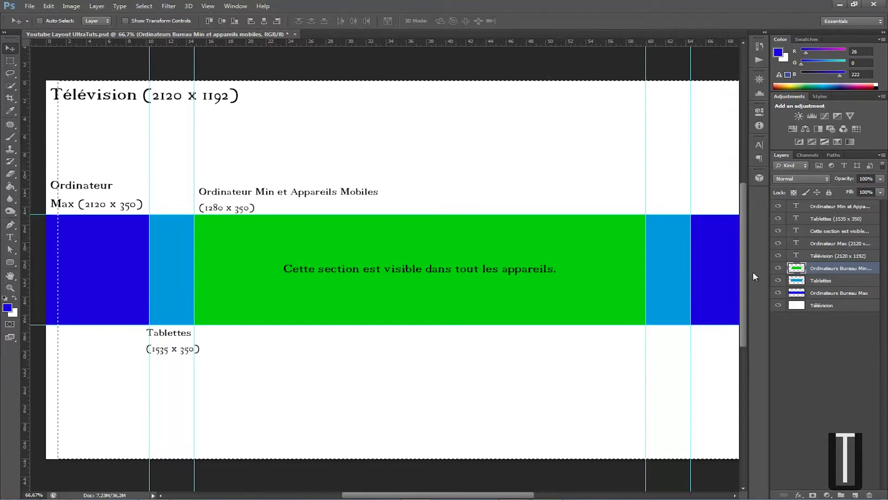
- Clear the Tablettes and Ordinateurs Bureau Max band layers; the Télévision title deletion gives an error
left_click(822, 282)
key("Delete")
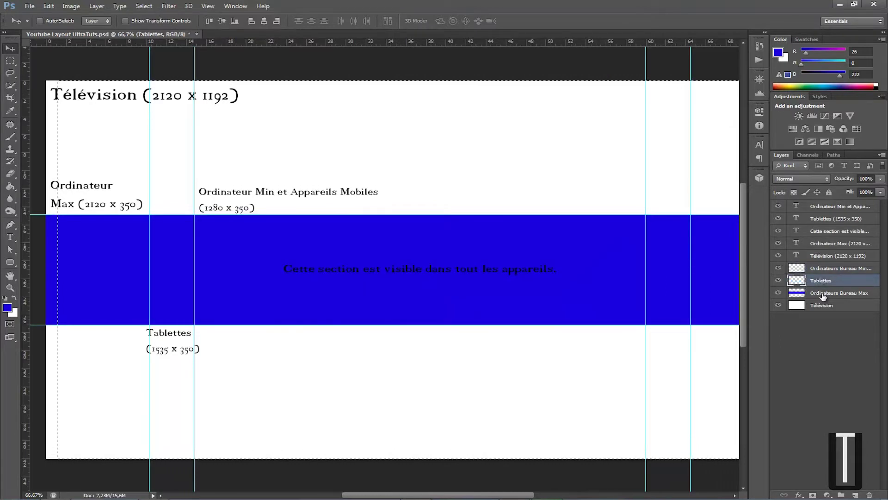
left_click(822, 293)
key("Delete")
left_click(822, 256)
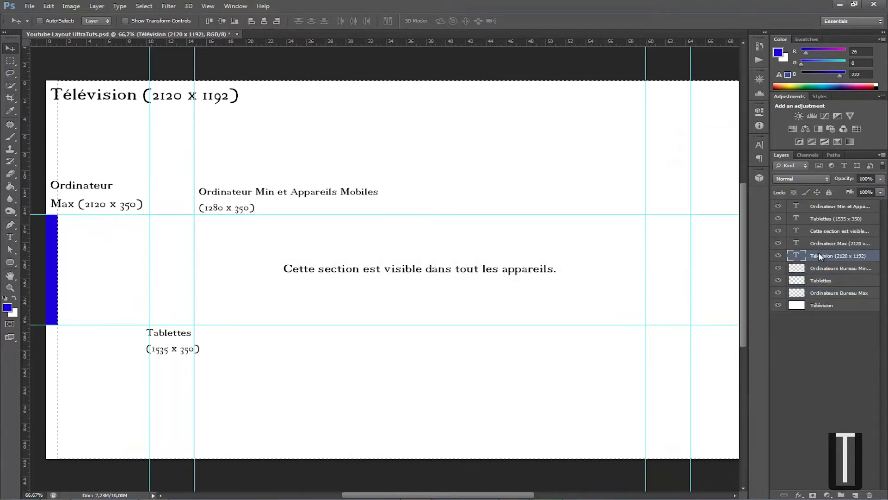
key("Delete")
key("Return")
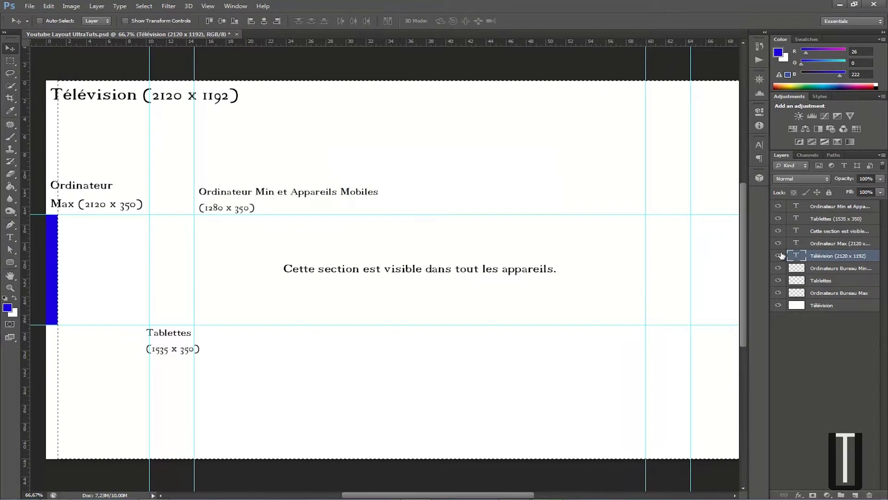
- Hide the Télévision title and the remaining text labels, then bring the coloured bands back into view
left_click(779, 256)
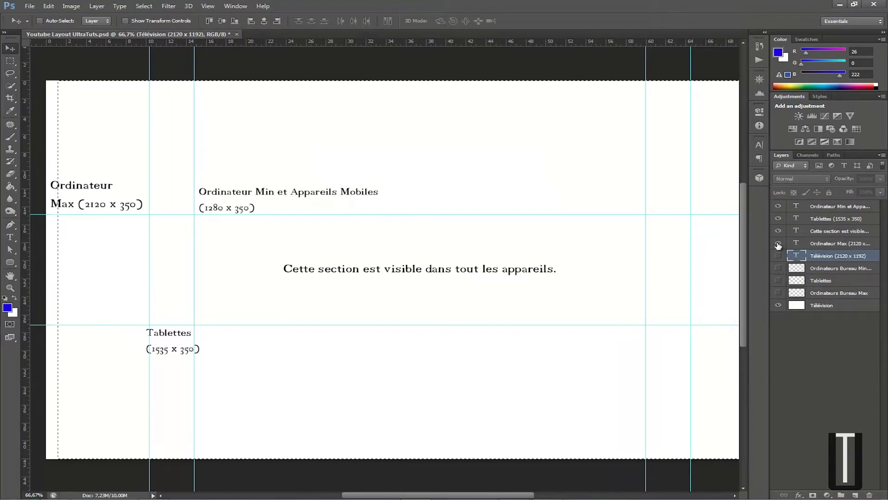
left_click_drag(778, 243, 778, 205)
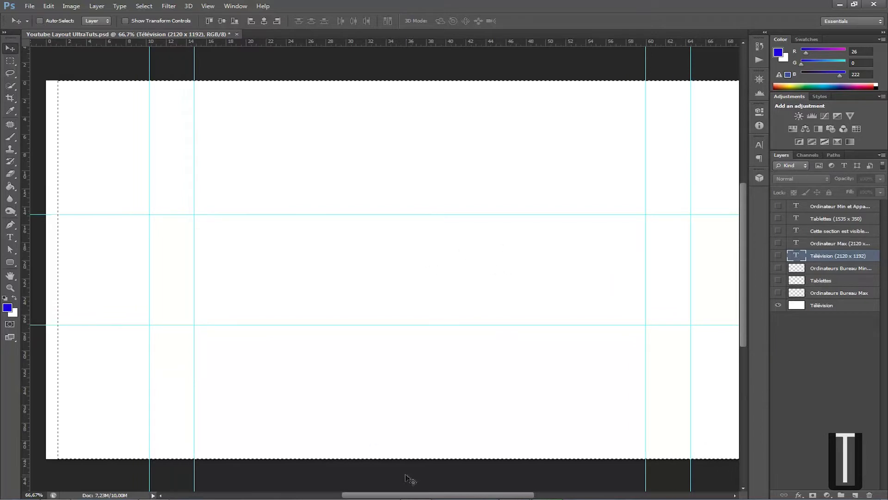
left_click_drag(415, 494, 422, 494)
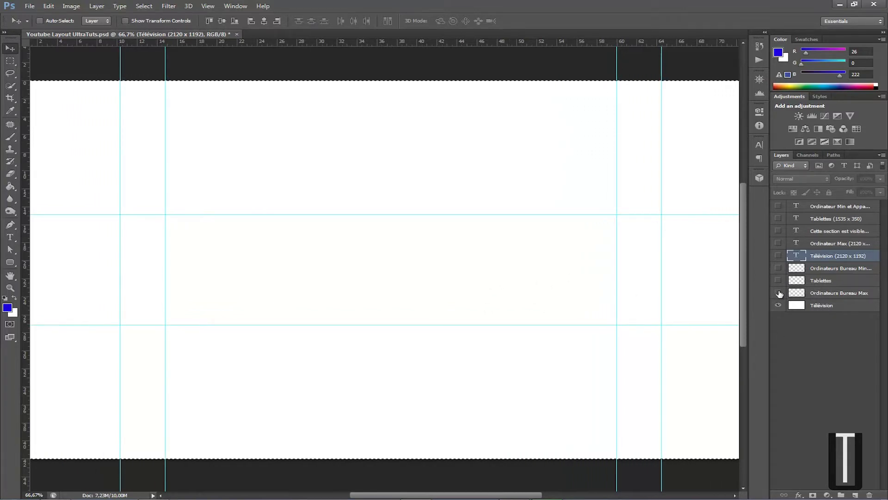
left_click(779, 293)
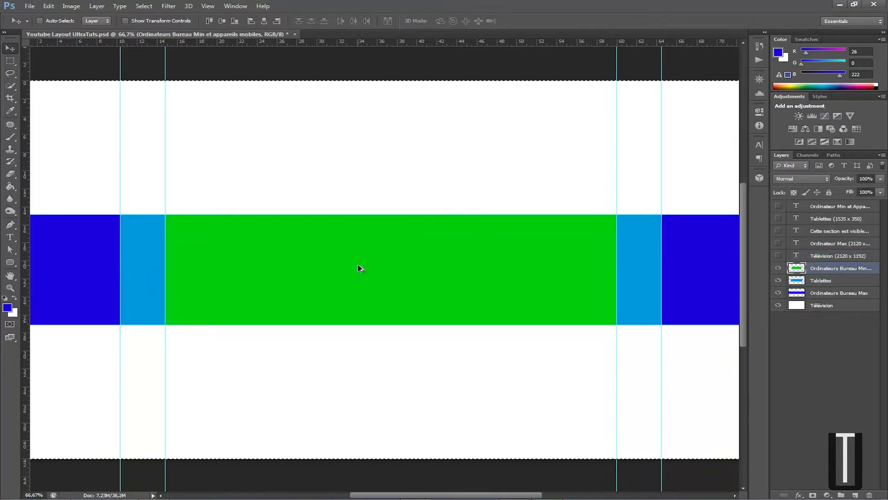
- Delete the stray blue rounded rectangle, hide guides with Ctrl+H, and delete the 'Cette section est visible' note
left_click_drag(362, 268, 350, 267)
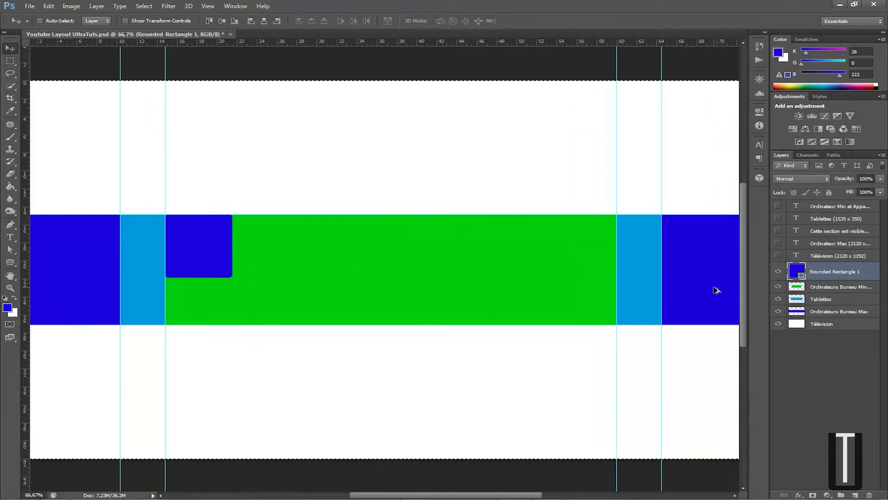
key("Delete")
key("ctrl+h")
left_click(777, 230)
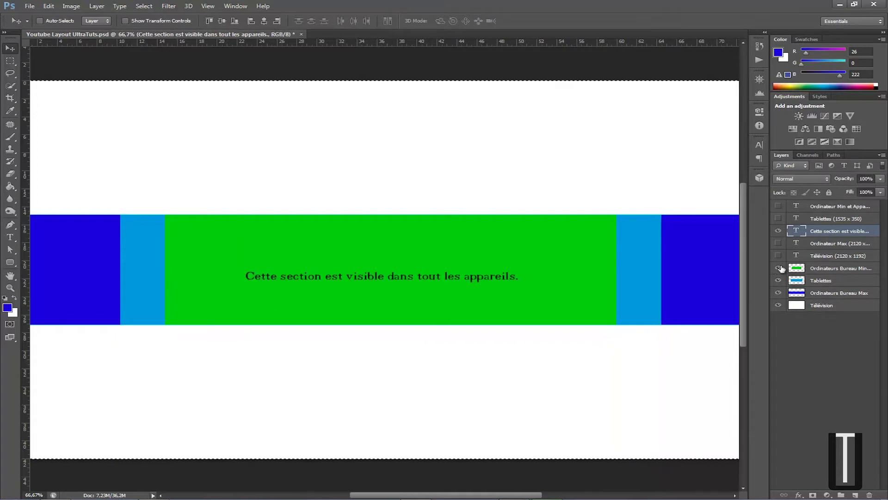
key("Delete")
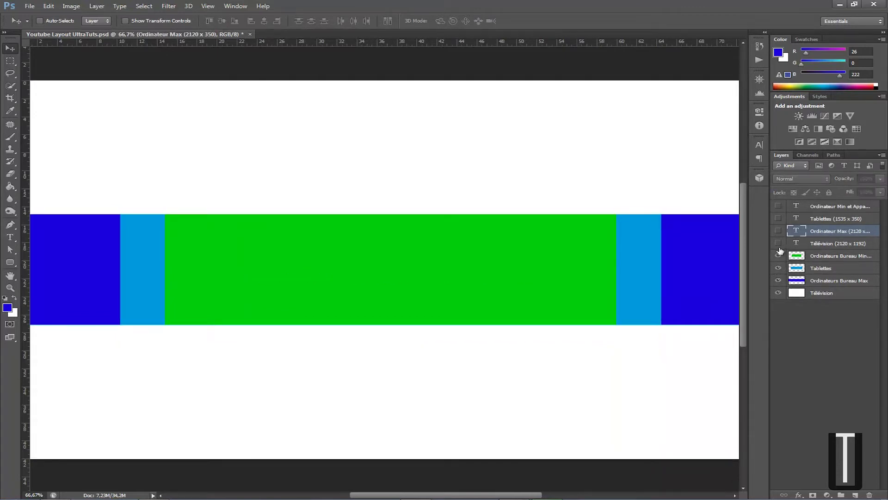
- Show all size labels again and zoom out to see the whole banner
left_click_drag(779, 247, 779, 211)
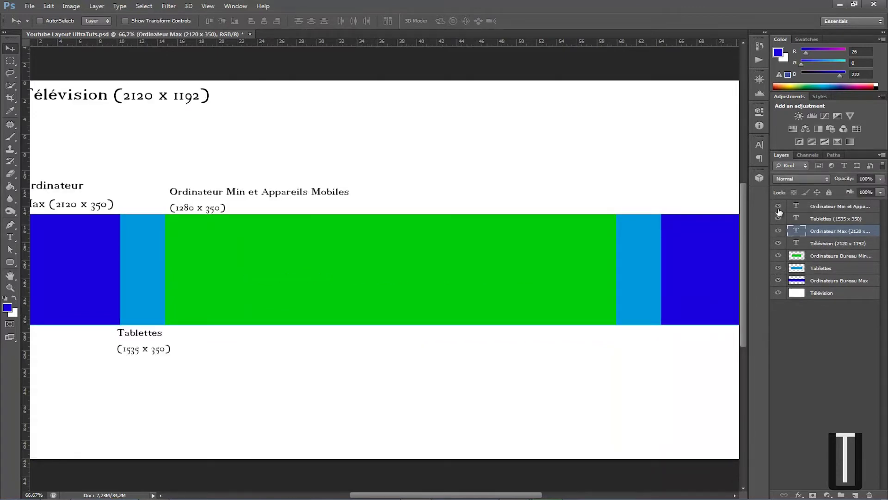
scroll(368, 368, "down", 1)
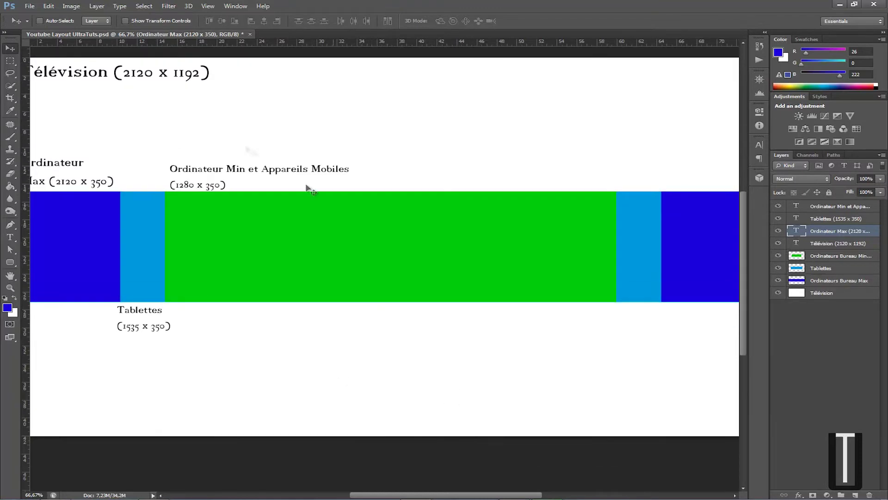
left_click(10, 287)
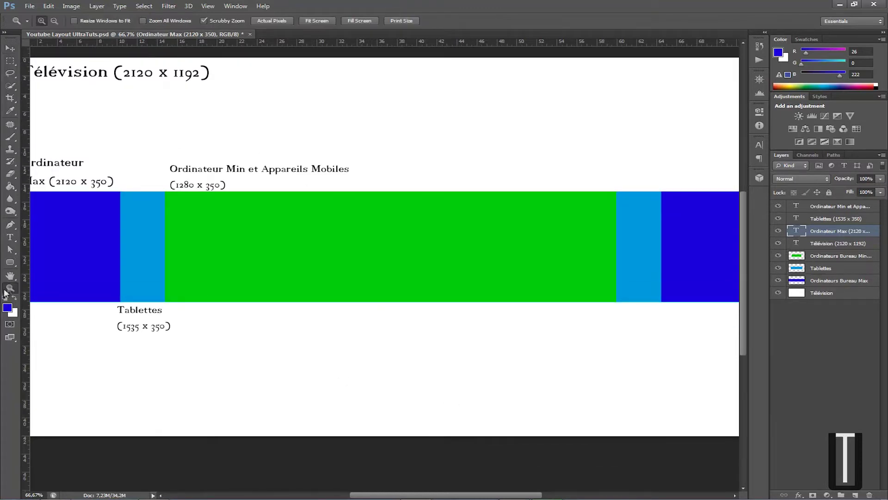
left_click(273, 138, "alt")
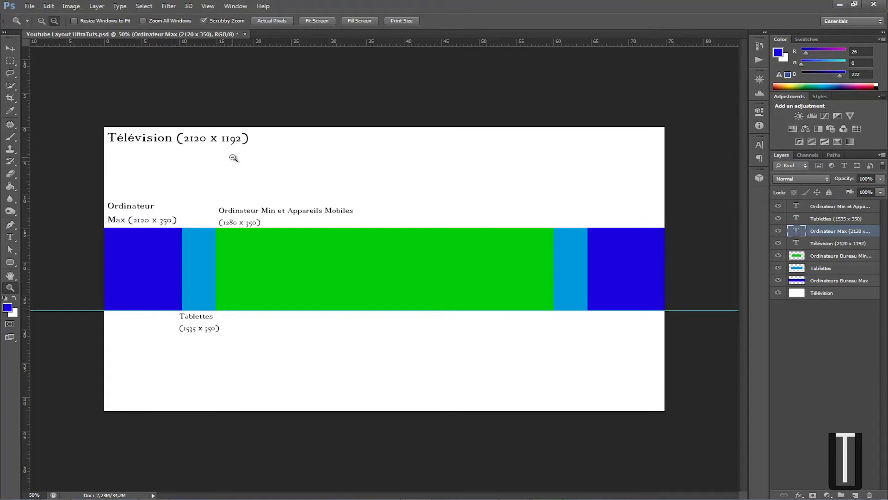
left_click(64, 492)
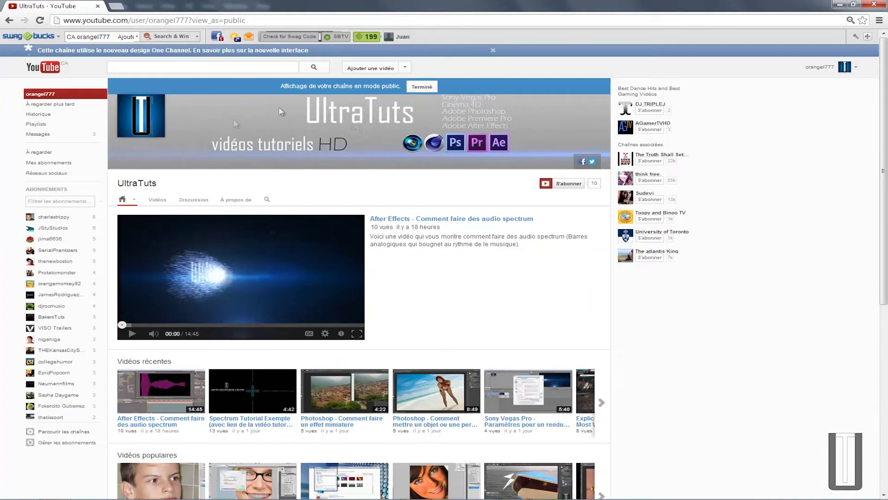
- Leave the UltraTuts public view with Terminé and open the banner's editing options
scroll(510, 255, "down", 5)
scroll(509, 254, "down", 3)
left_click(426, 86)
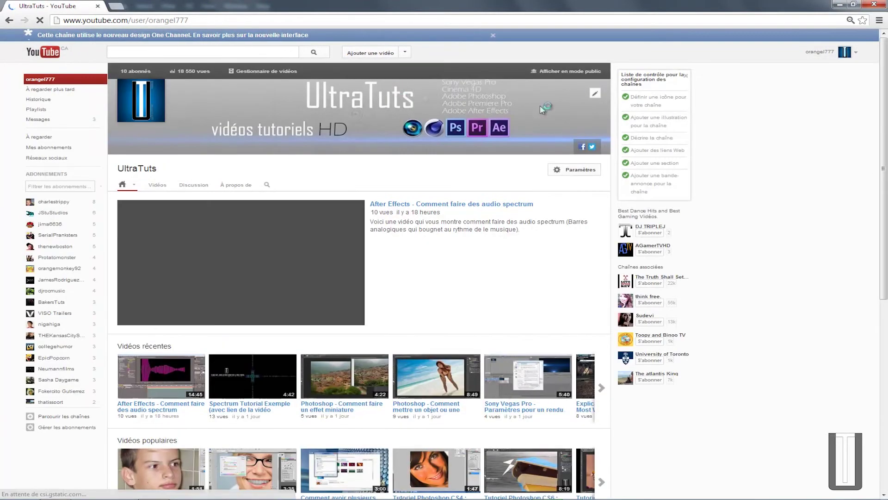
left_click(596, 98)
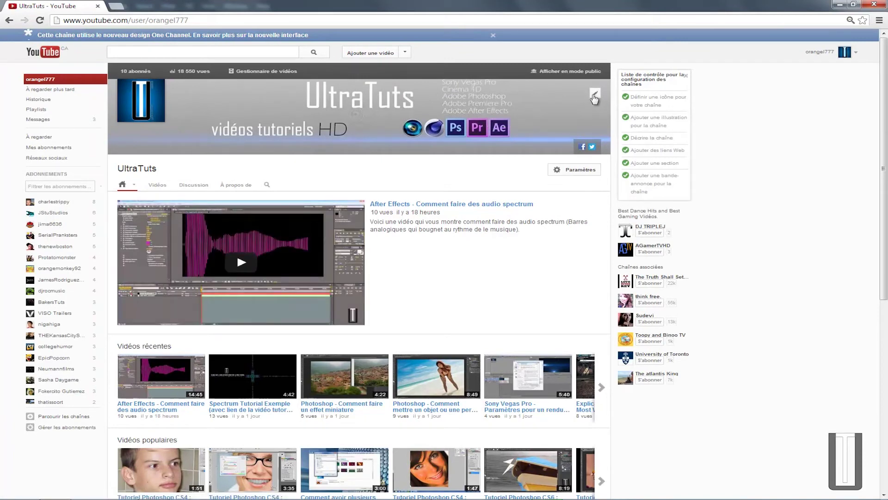
left_click(597, 97)
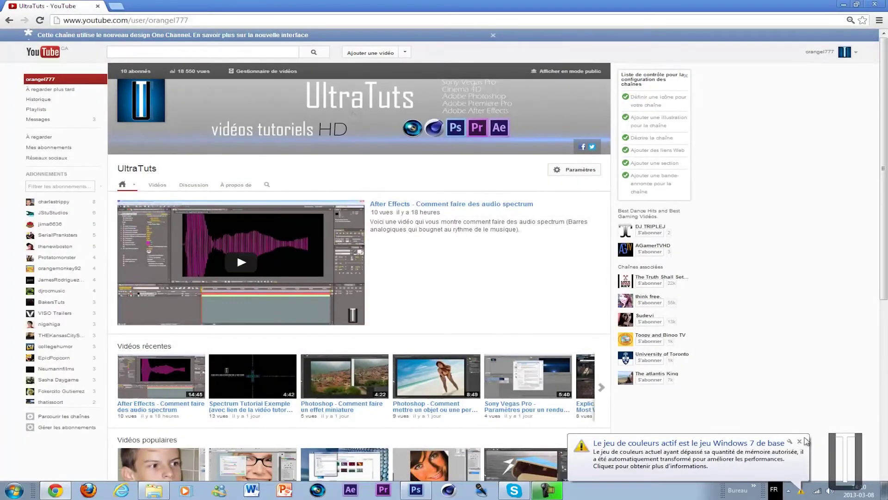
left_click(800, 442)
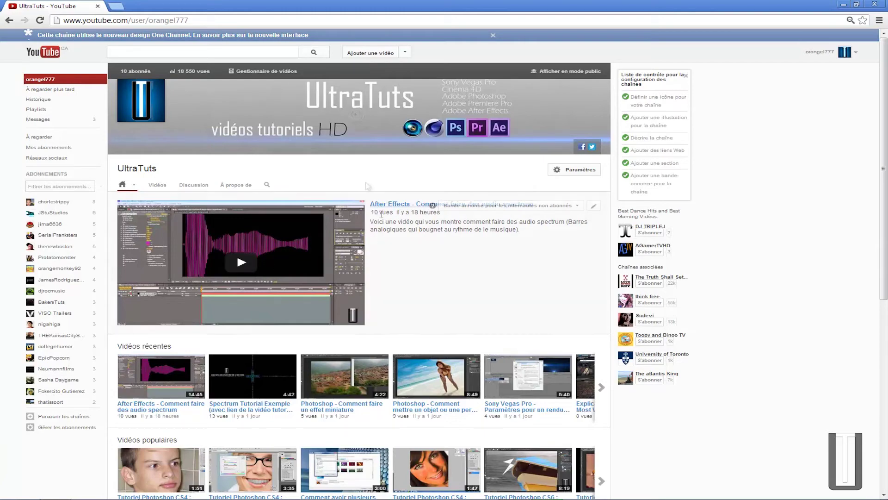
scroll(397, 269, "down", 3)
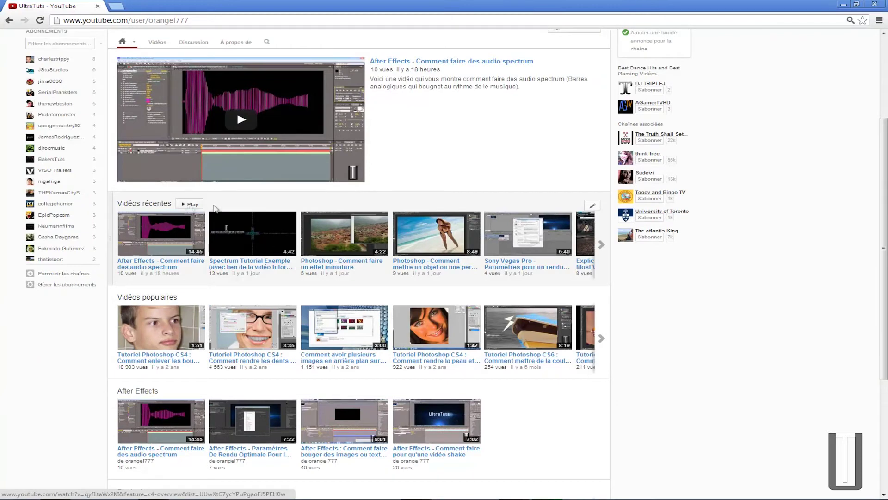
left_click(594, 207)
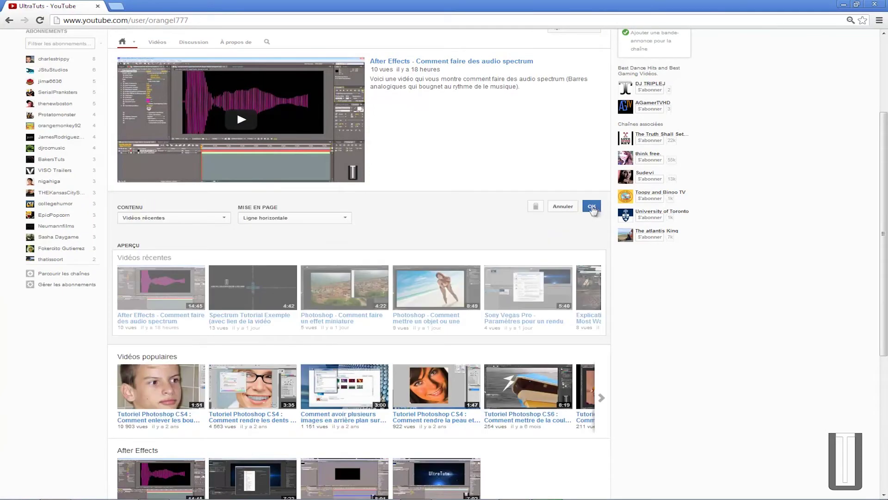
left_click(216, 223)
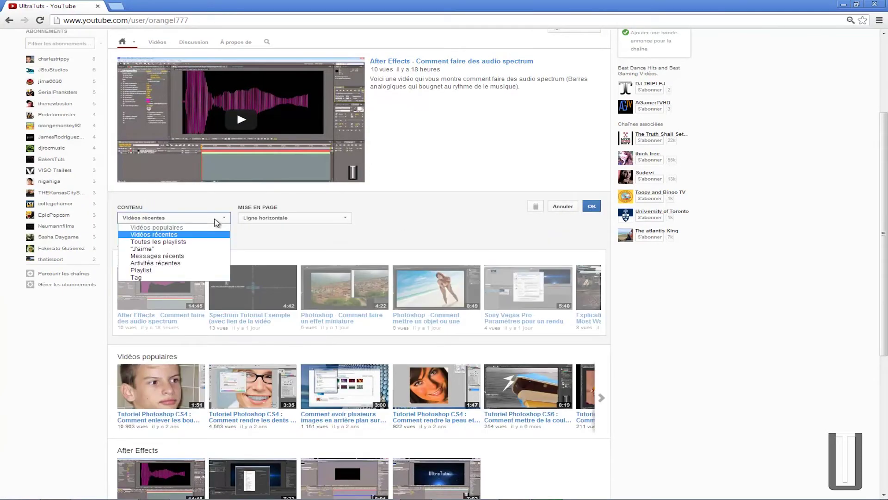
left_click(565, 208)
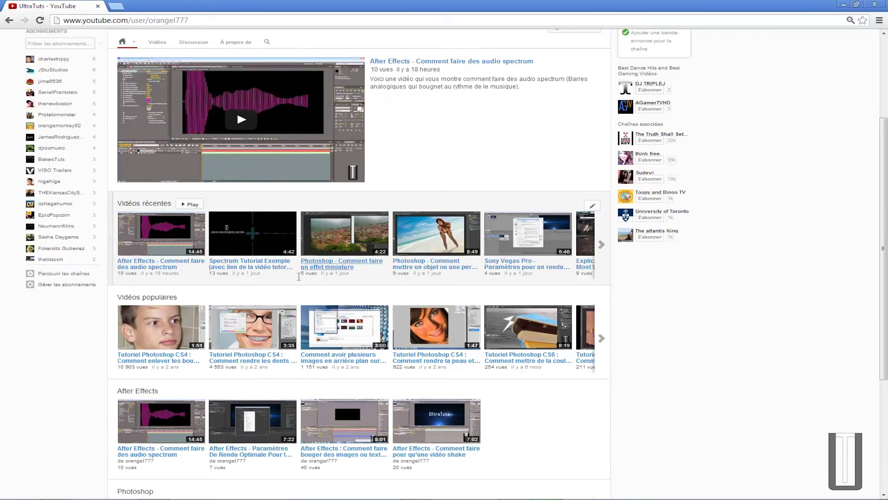
scroll(139, 278, "down", 2)
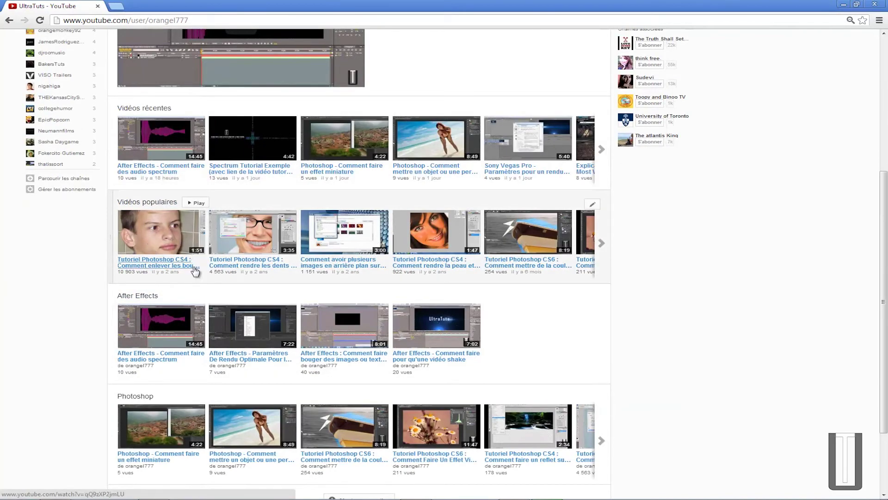
scroll(509, 361, "down", 1)
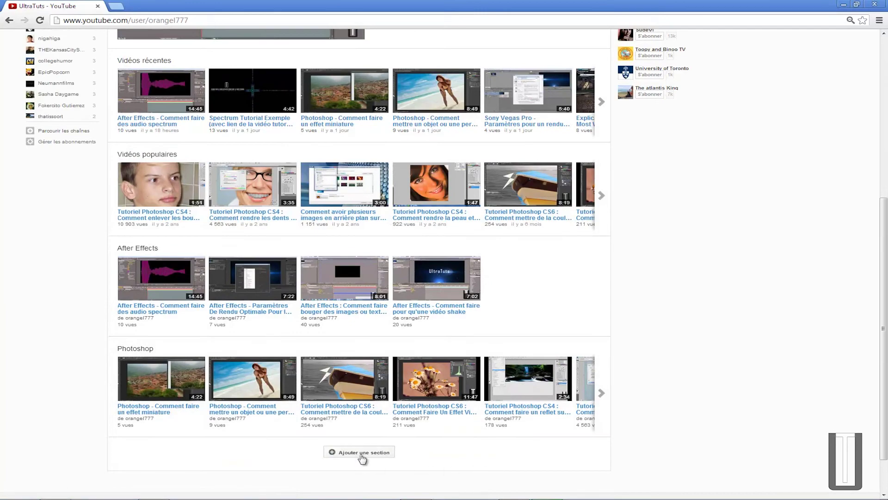
left_click(361, 452)
- Restart the new section and set it to show all playlists in a horizontal row
left_click(591, 367)
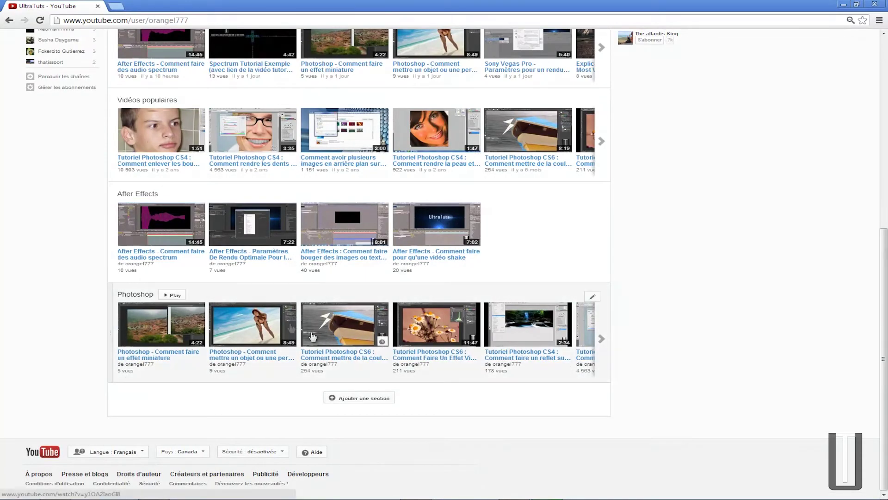
left_click(364, 398)
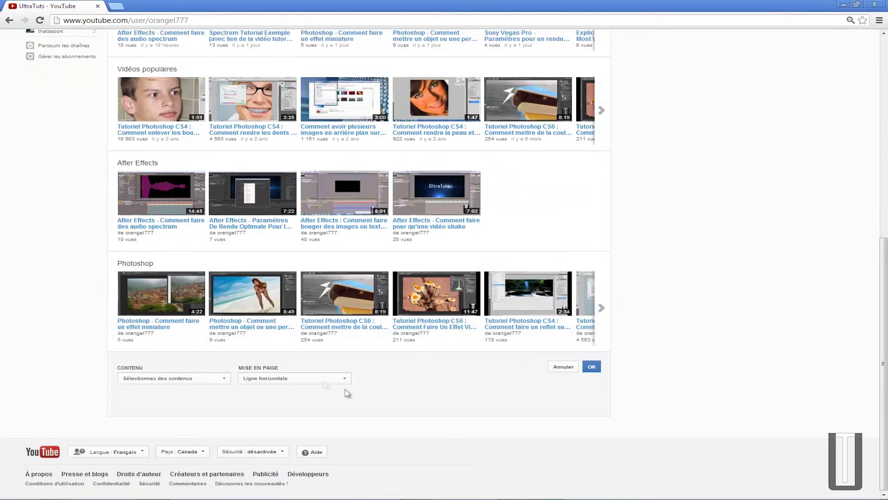
left_click(226, 378)
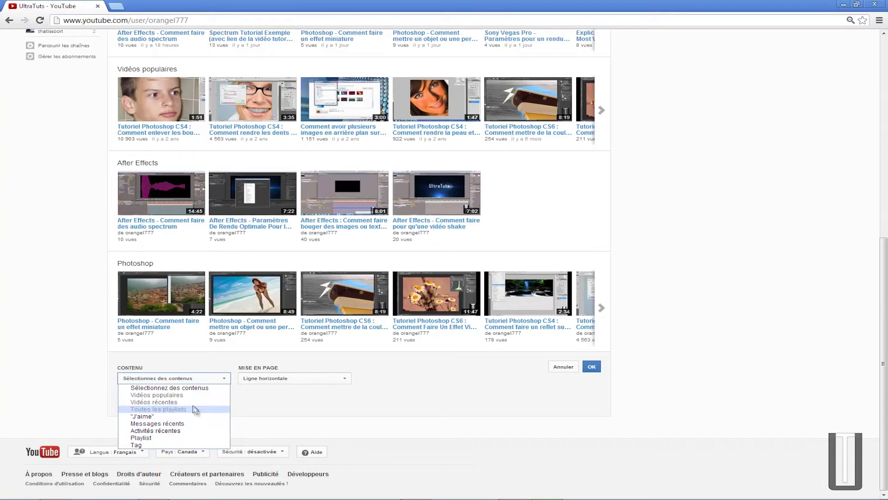
left_click(185, 409)
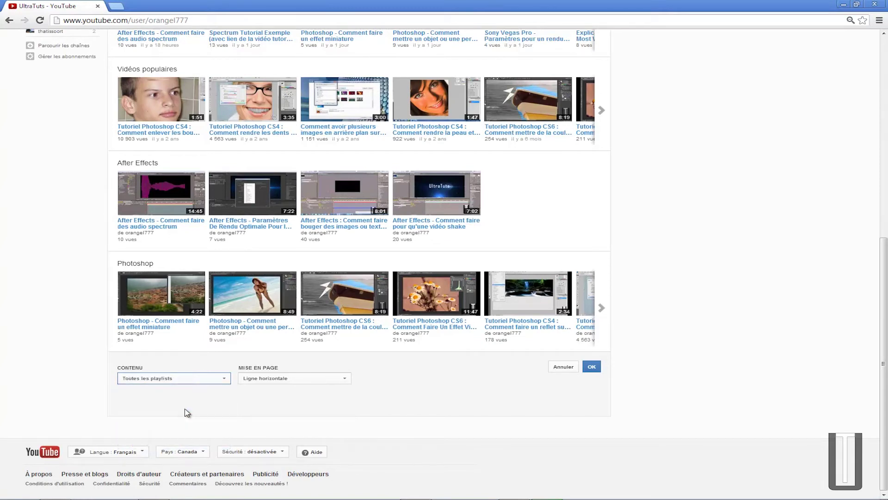
left_click(271, 378)
left_click(272, 380)
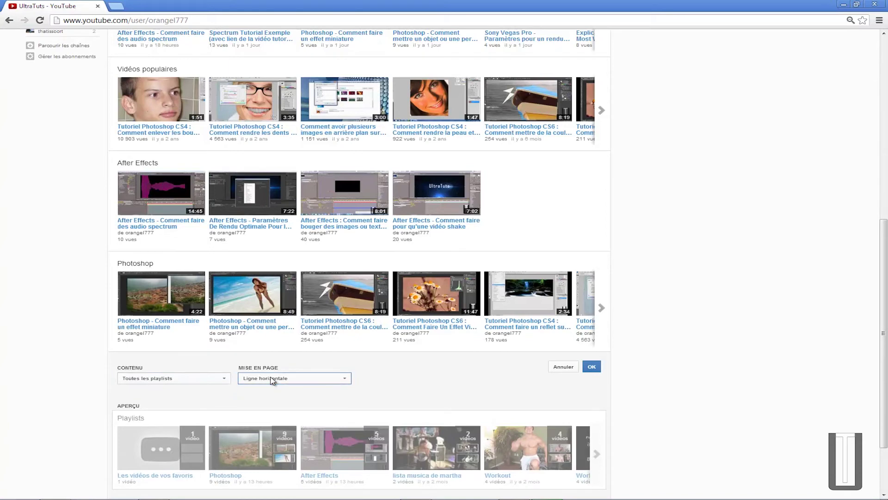
scroll(272, 380, "down", 2)
left_click(183, 296)
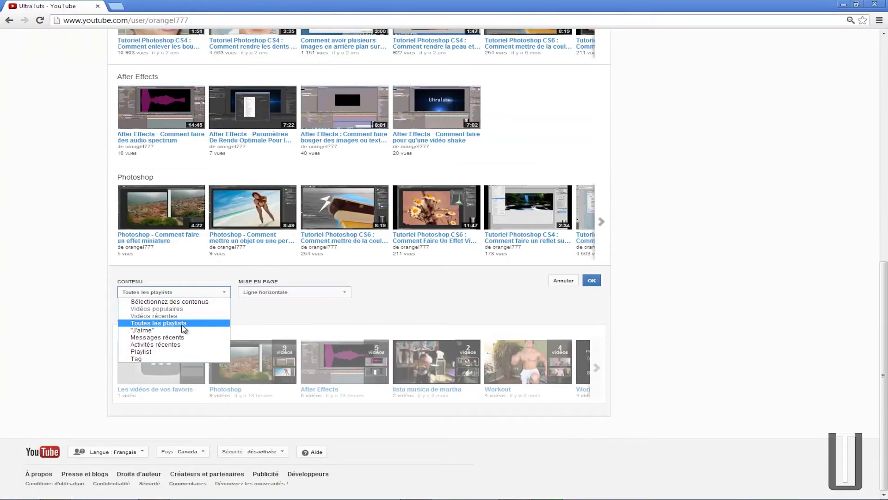
left_click(184, 326)
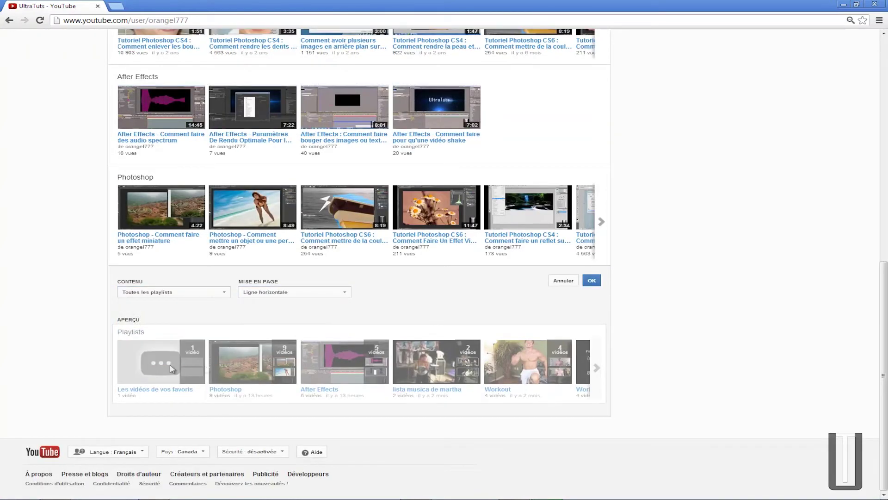
- Try J'aime, Messages récents and Activités récentes as section content, then choose Playlist
left_click(210, 293)
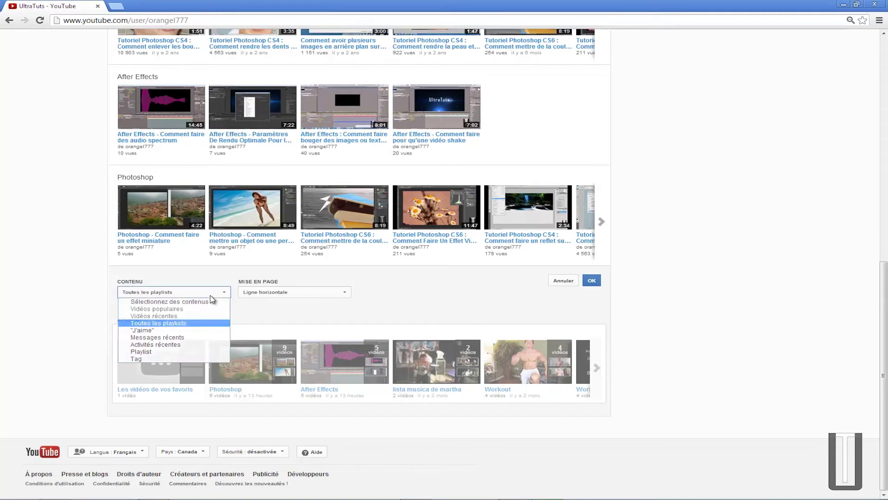
left_click(190, 330)
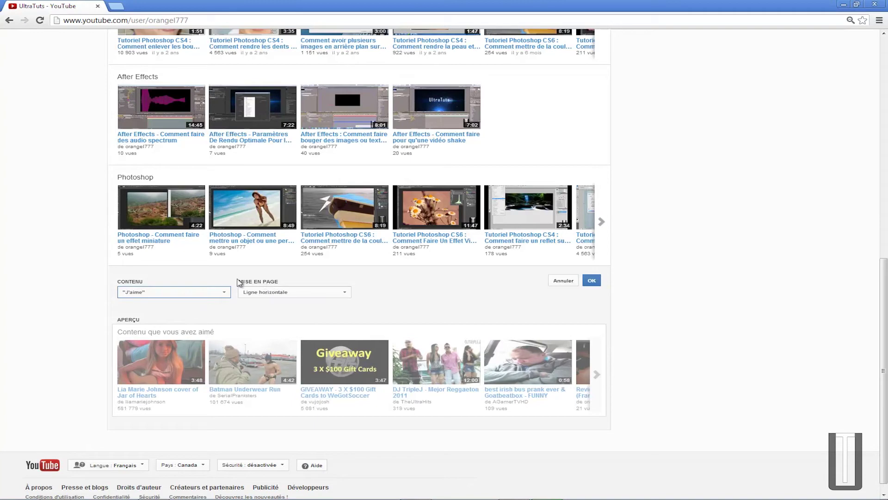
left_click(217, 296)
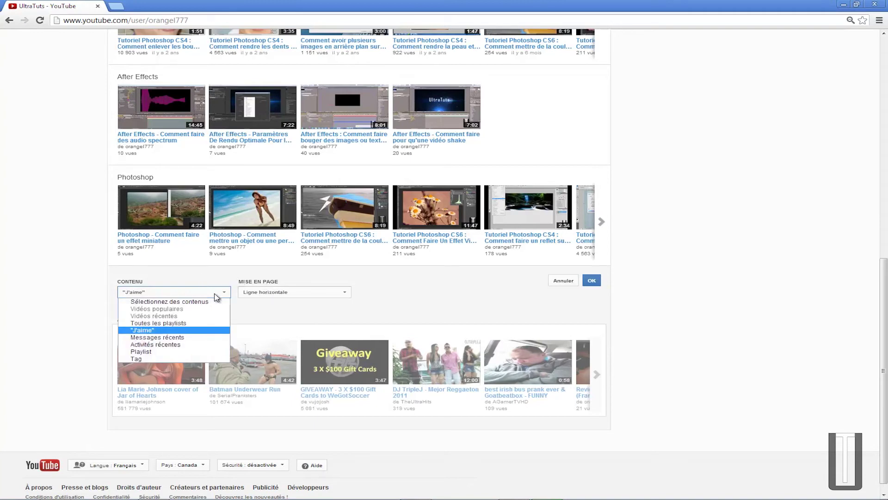
left_click(185, 338)
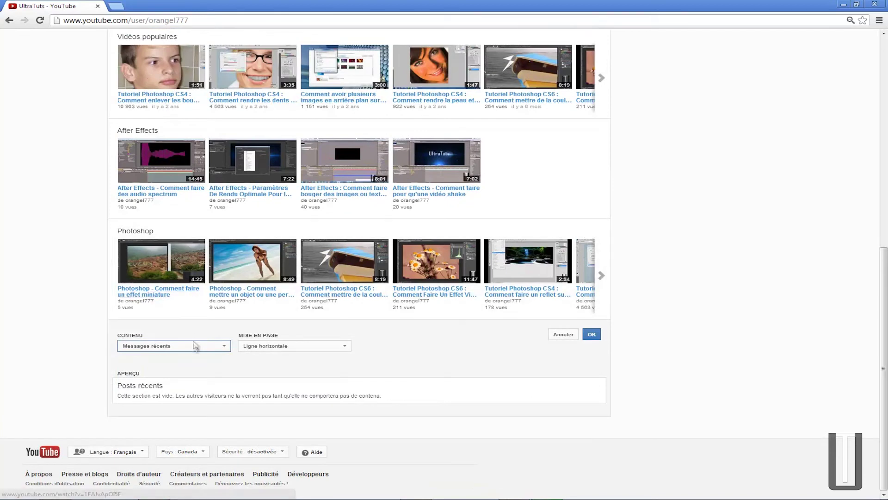
left_click(196, 347)
left_click(180, 399)
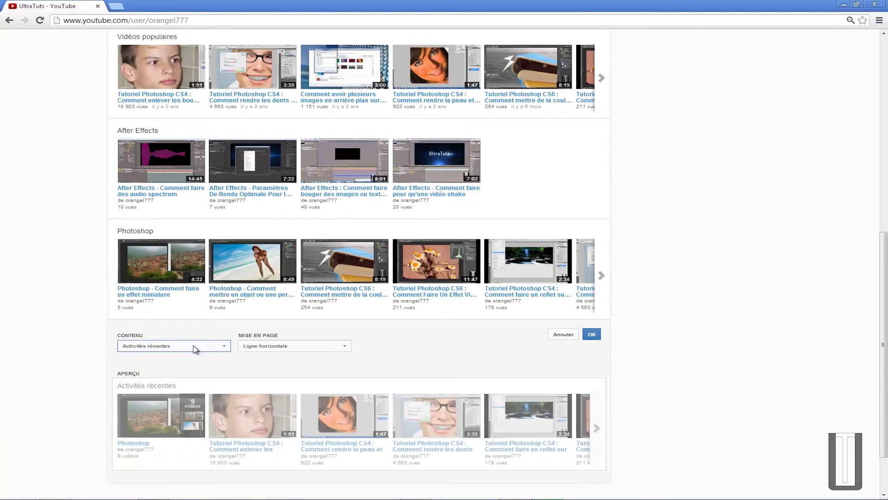
left_click(194, 349)
left_click(180, 402)
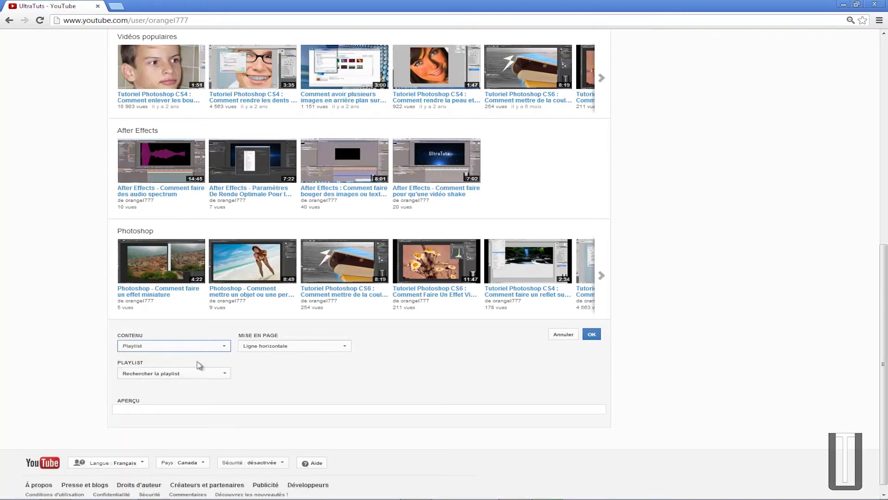
- Browse the channel's playlist list without picking one and keep Playlist as the section content
left_click(199, 373)
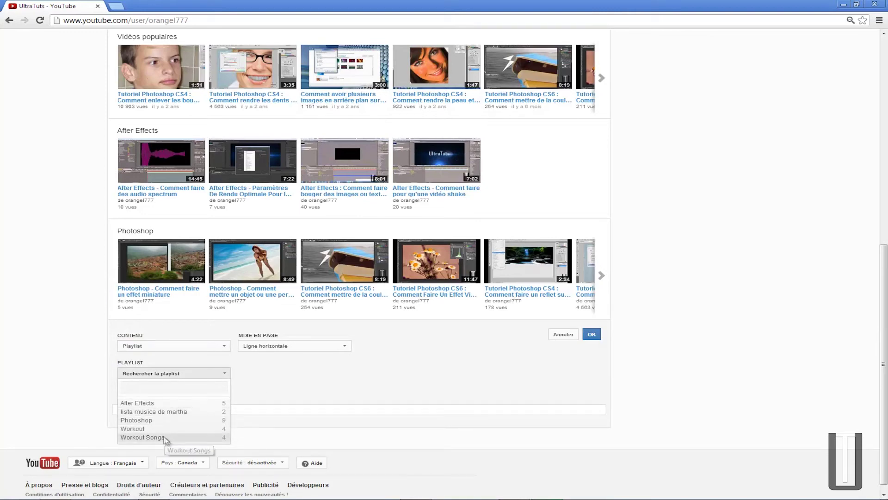
left_click(101, 403)
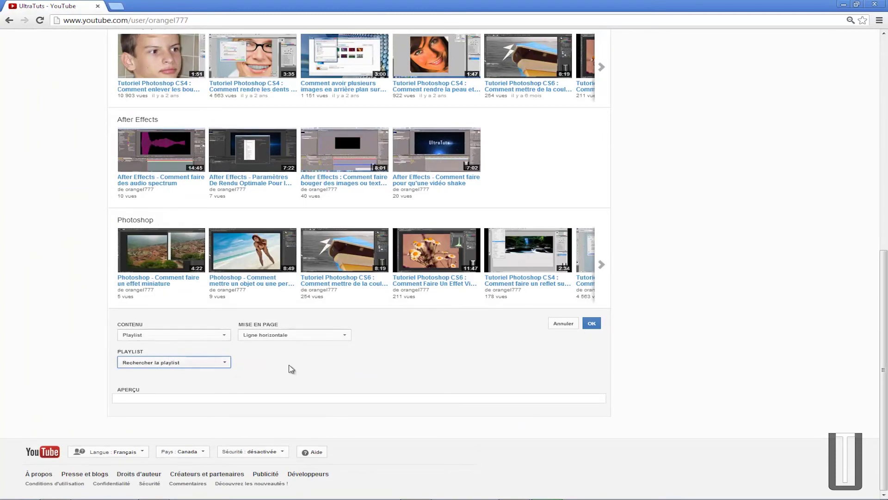
left_click(204, 363)
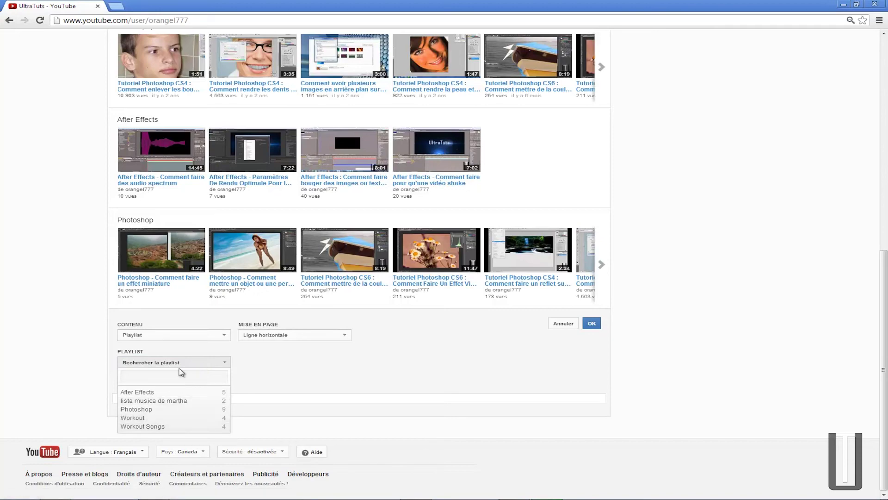
left_click(183, 361)
left_click(199, 335)
left_click(209, 335)
left_click(208, 336)
left_click(206, 337)
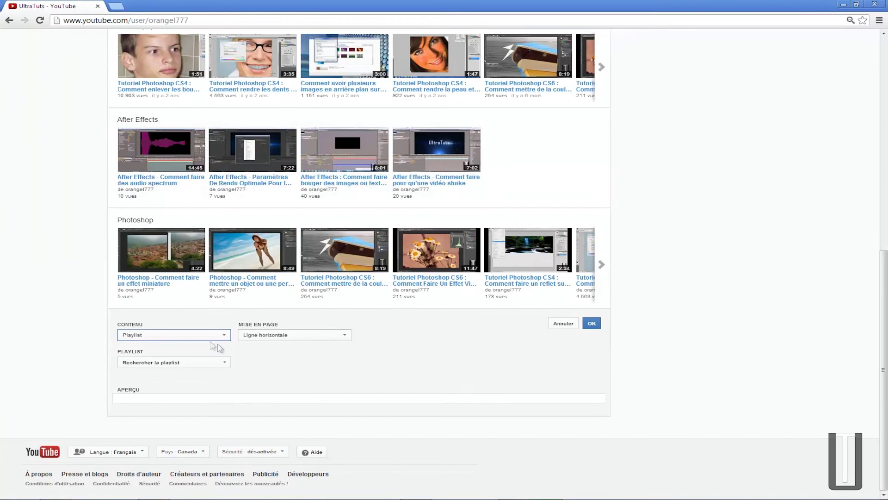
- Set a new section's content to Tag, begin a title, then cancel it with Annuler
left_click(214, 336)
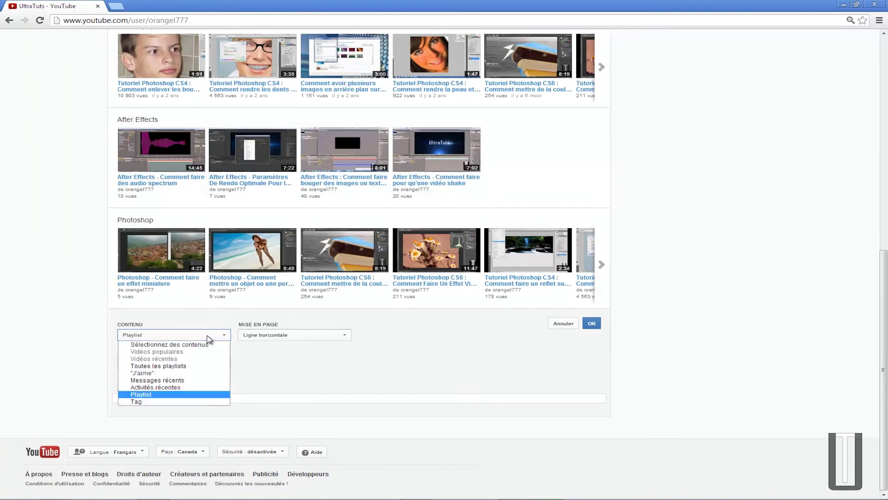
left_click(158, 403)
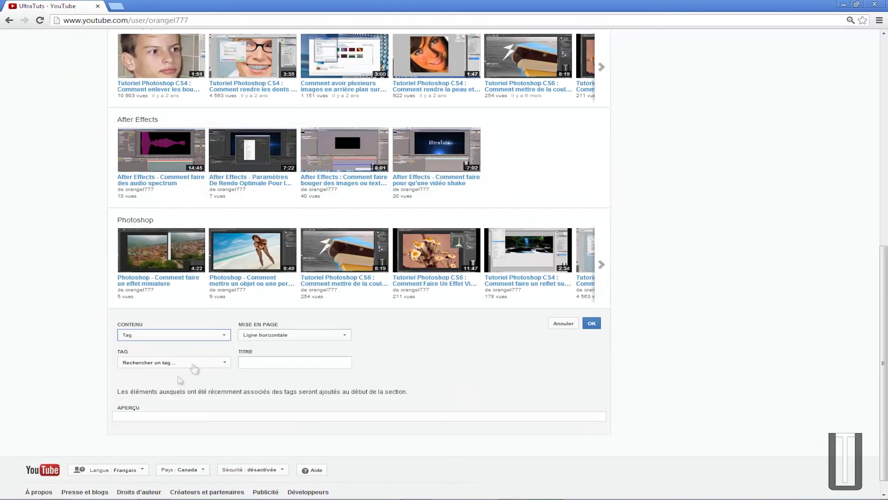
left_click(216, 363)
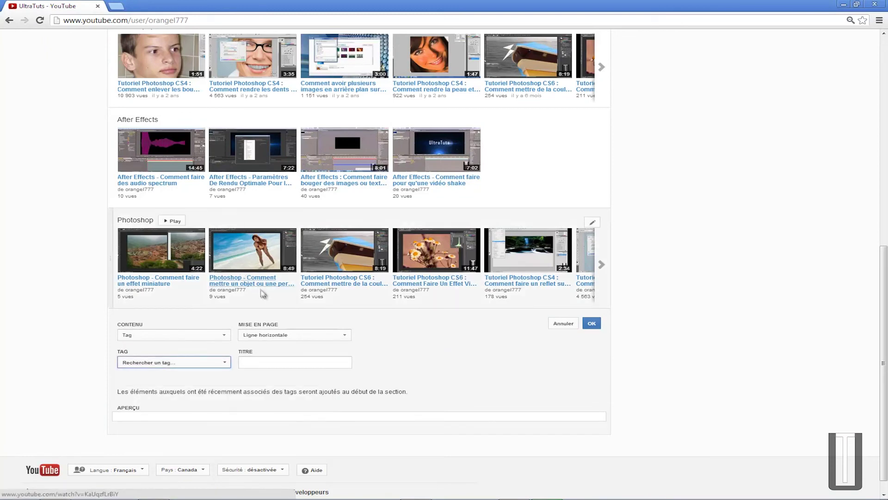
left_click(272, 361)
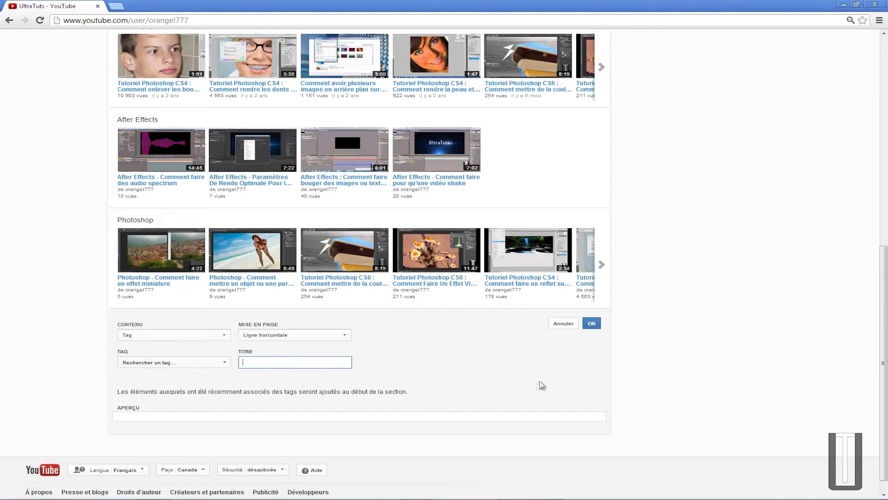
left_click(565, 323)
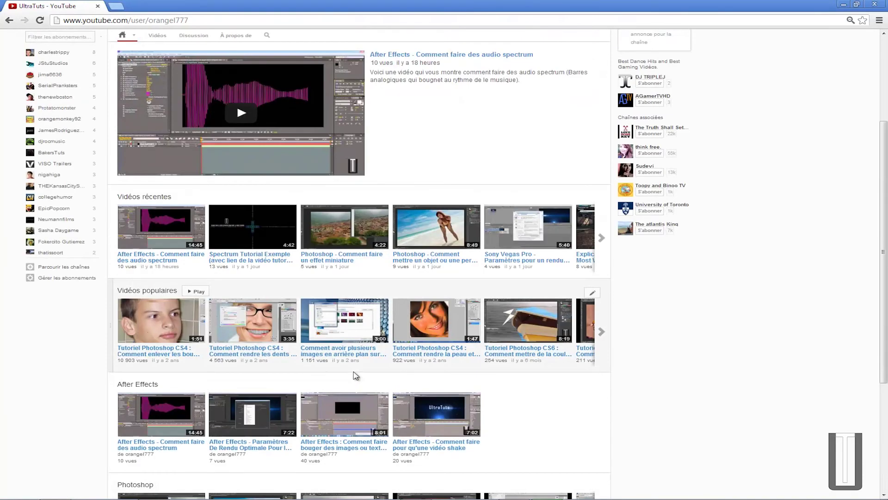
- Switch the UltraTuts channel to public view and pause the featured trailer video
scroll(355, 375, "up", 3)
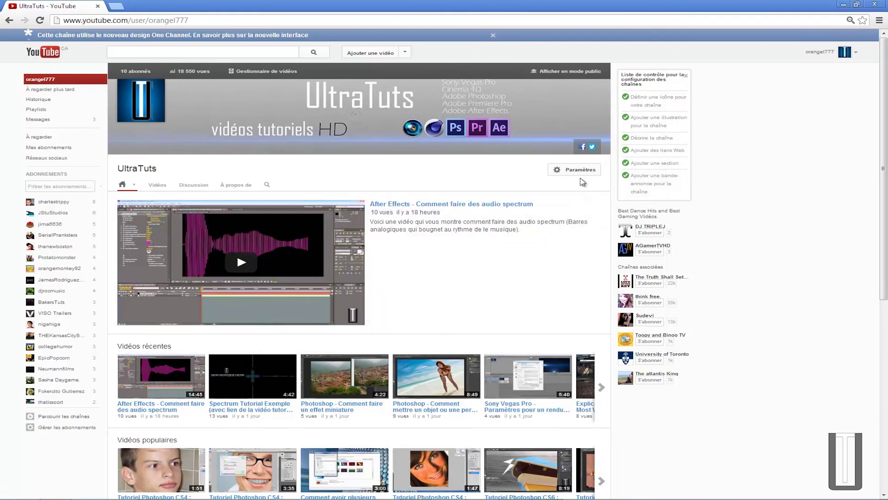
left_click(581, 171)
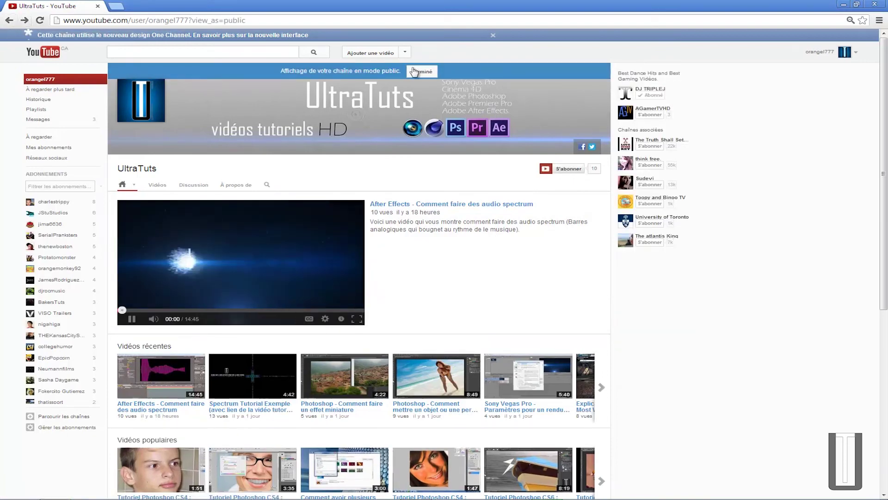
left_click(422, 71)
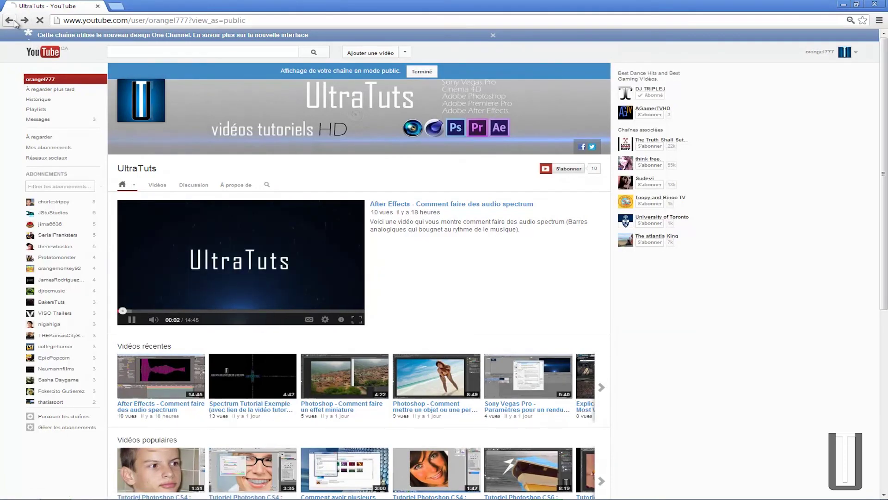
left_click(569, 72)
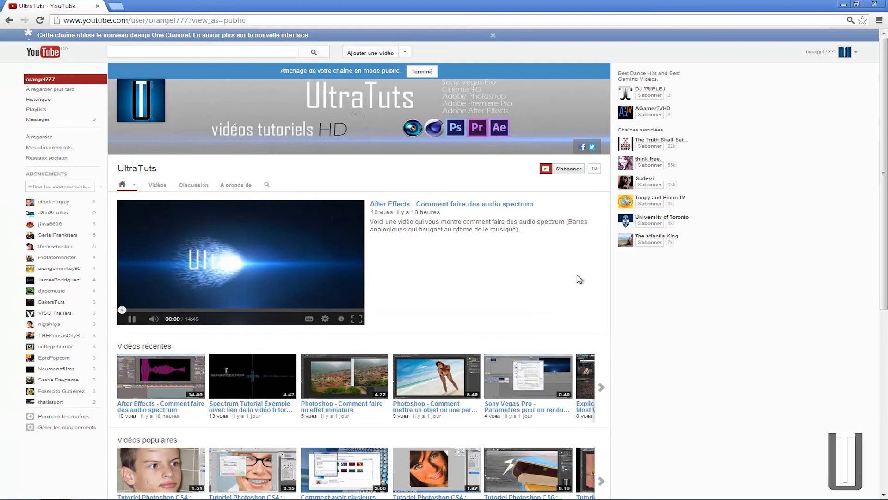
left_click(324, 263)
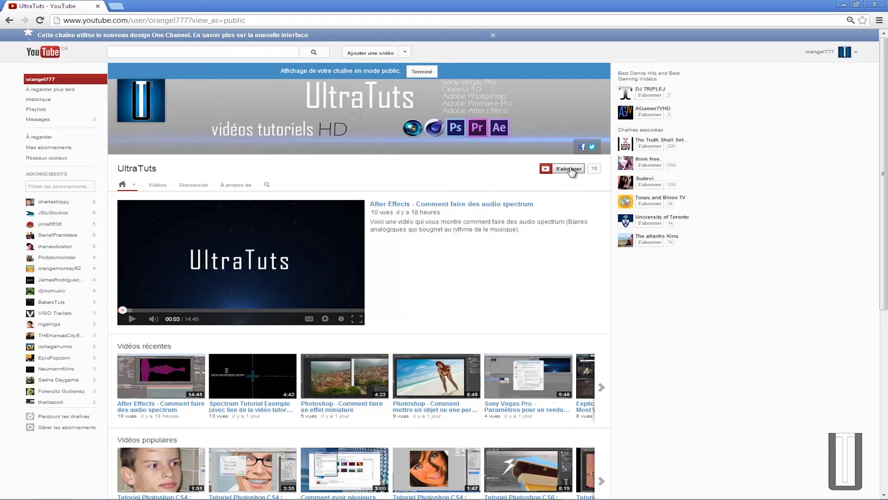
- Scroll through the public page's video sections, then head back toward Photoshop via the taskbar
scroll(572, 172, "down", 4)
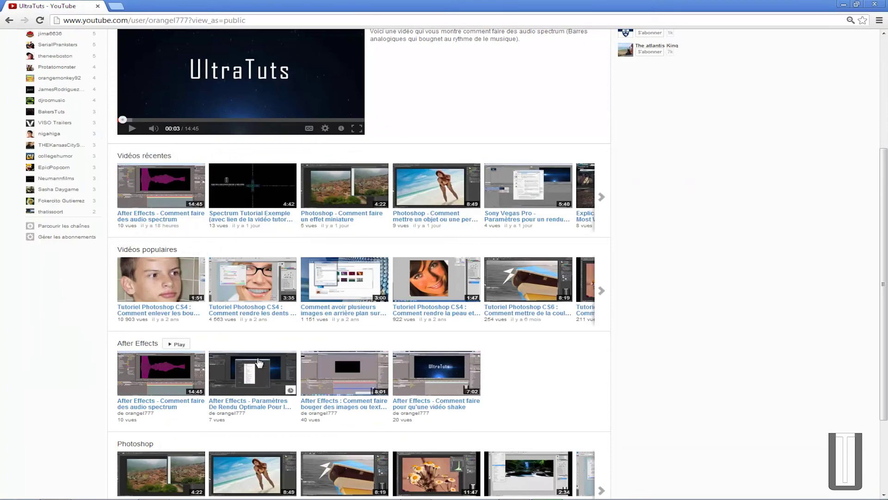
scroll(259, 362, "down", 2)
scroll(240, 342, "up", 4)
scroll(231, 333, "down", 2)
scroll(227, 326, "up", 2)
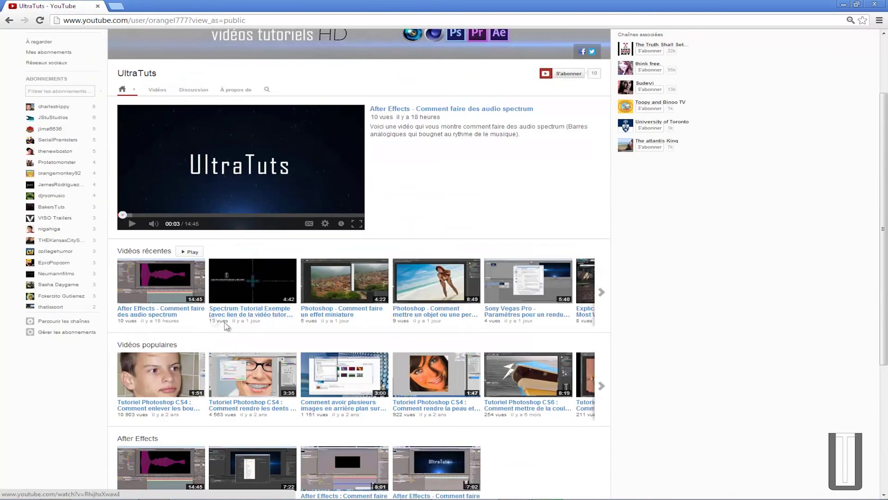
scroll(190, 259, "down", 1)
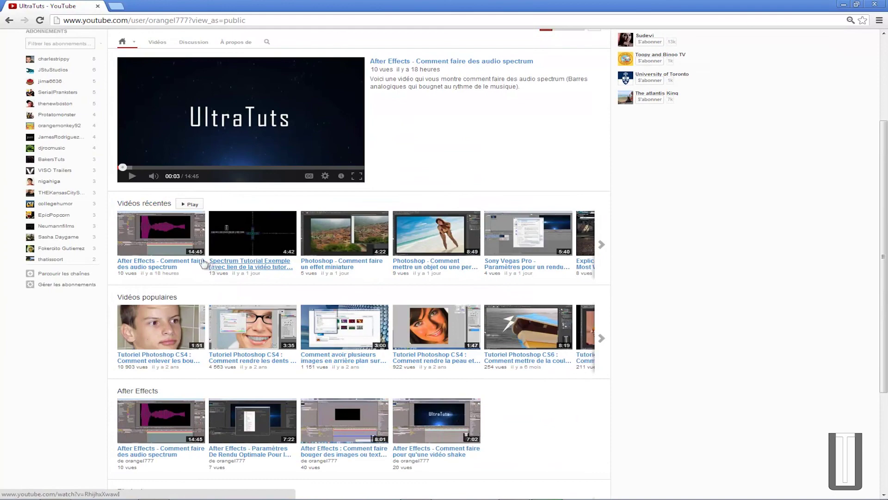
scroll(134, 308, "down", 2)
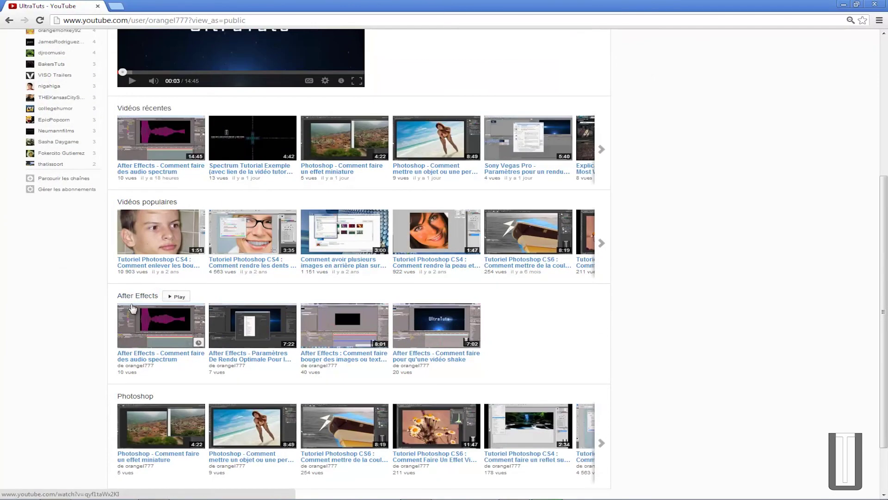
mouse_move(252, 426)
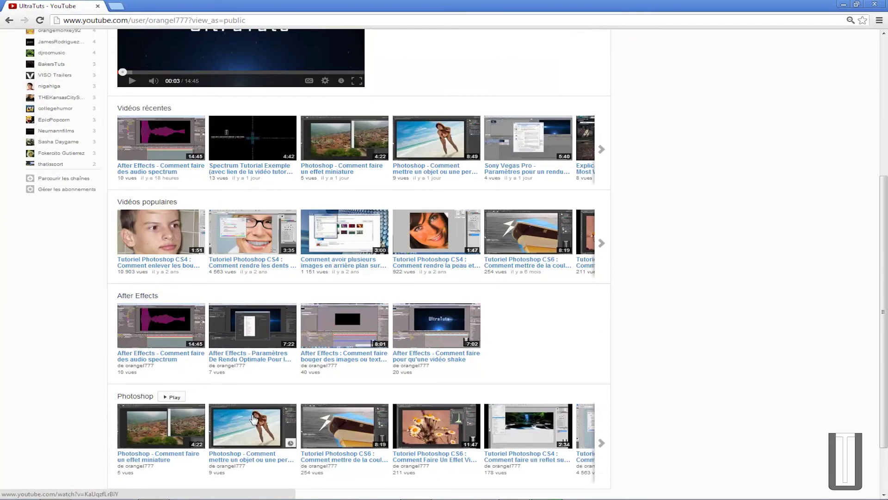
scroll(250, 419, "down", 2)
left_click(337, 428)
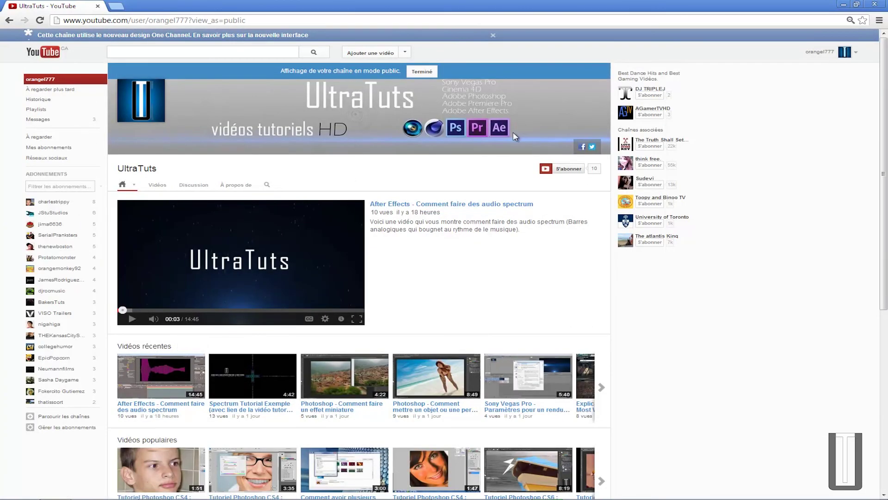
left_click(416, 489)
left_click(425, 492)
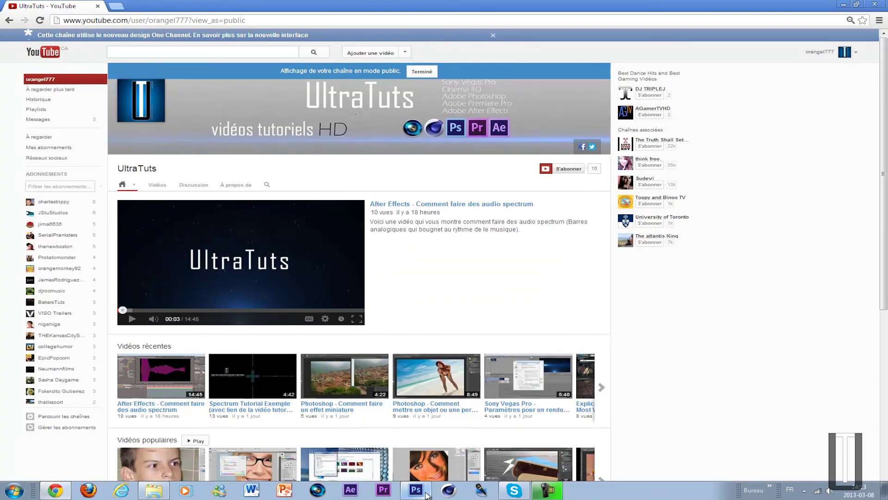
- Restore Photoshop showing Youtube Layout UltraTuts.psd with its coloured safe-zone bands
left_click(425, 492)
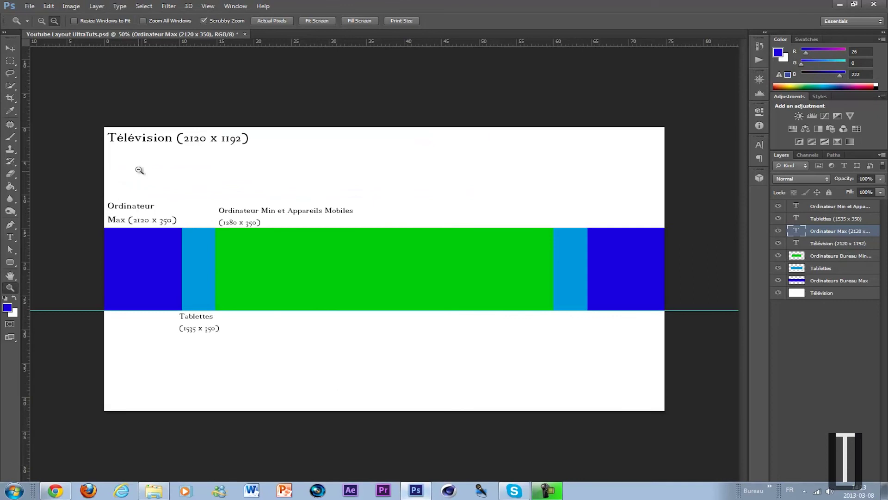